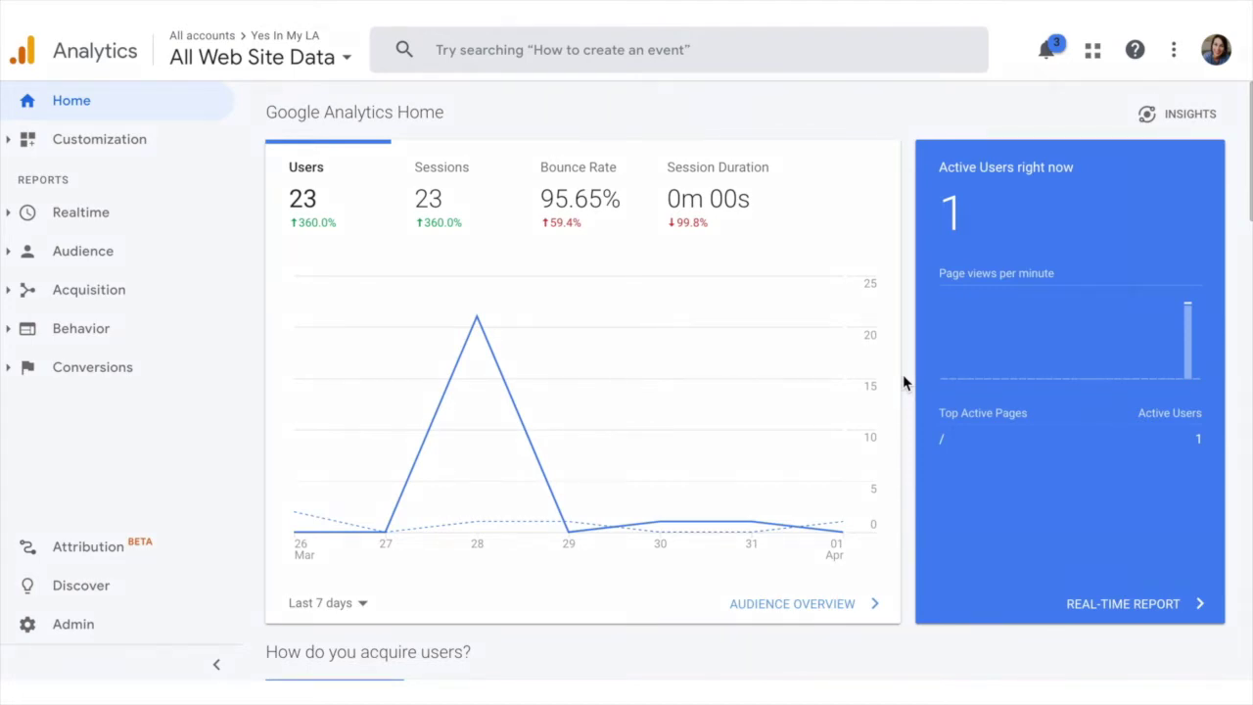
- Scroll through the Home dashboard and open the Audience Overview report
scroll(904, 377, down, 5)
scroll(903, 376, down, 3)
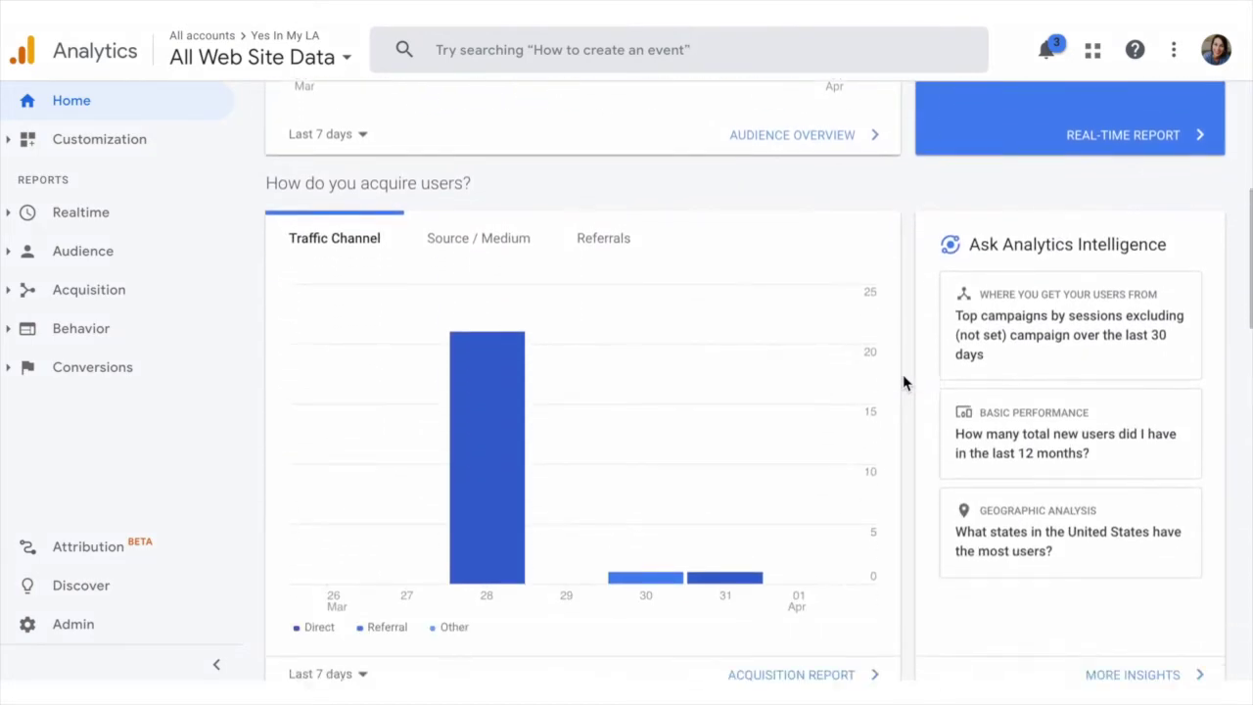
scroll(904, 376, down, 2)
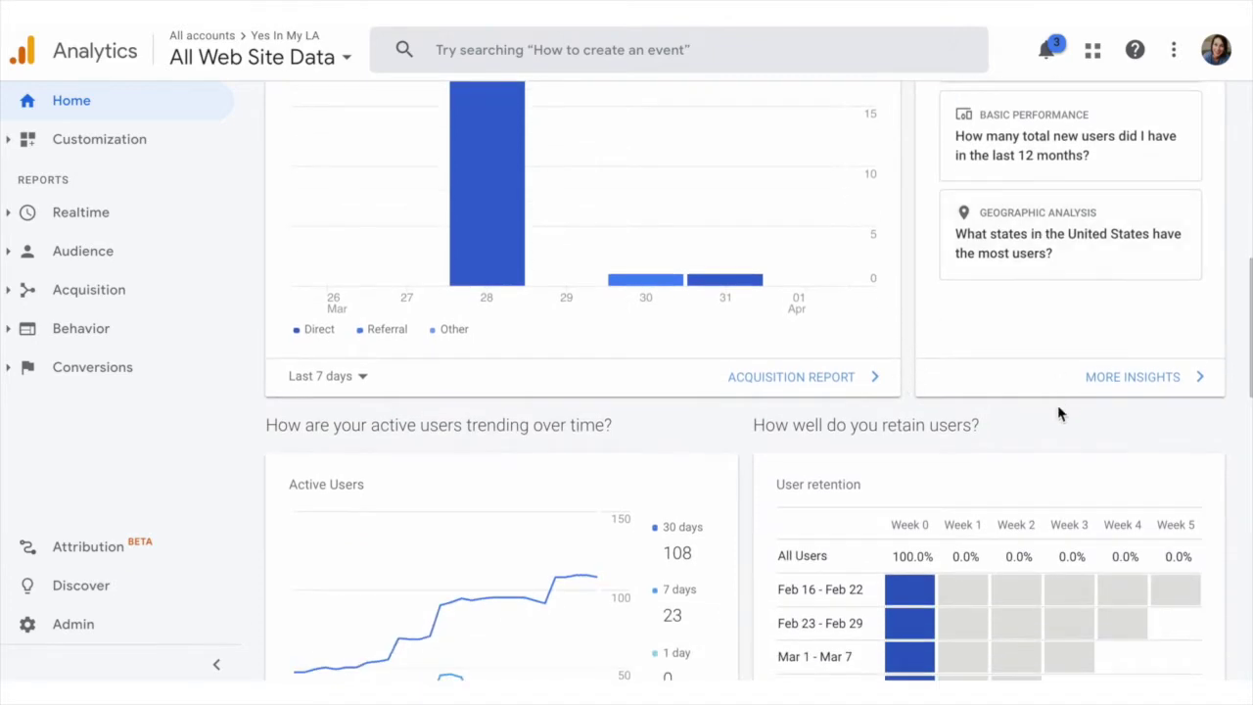
scroll(756, 492, down, 3)
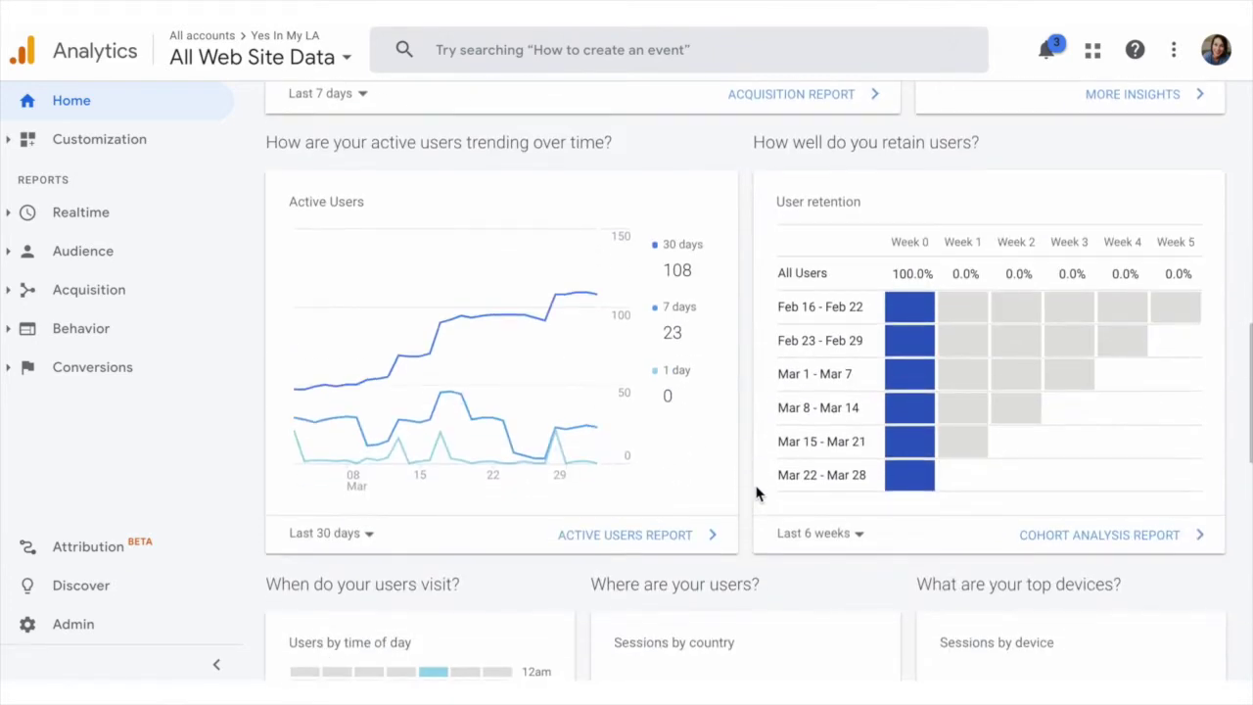
scroll(756, 492, down, 4)
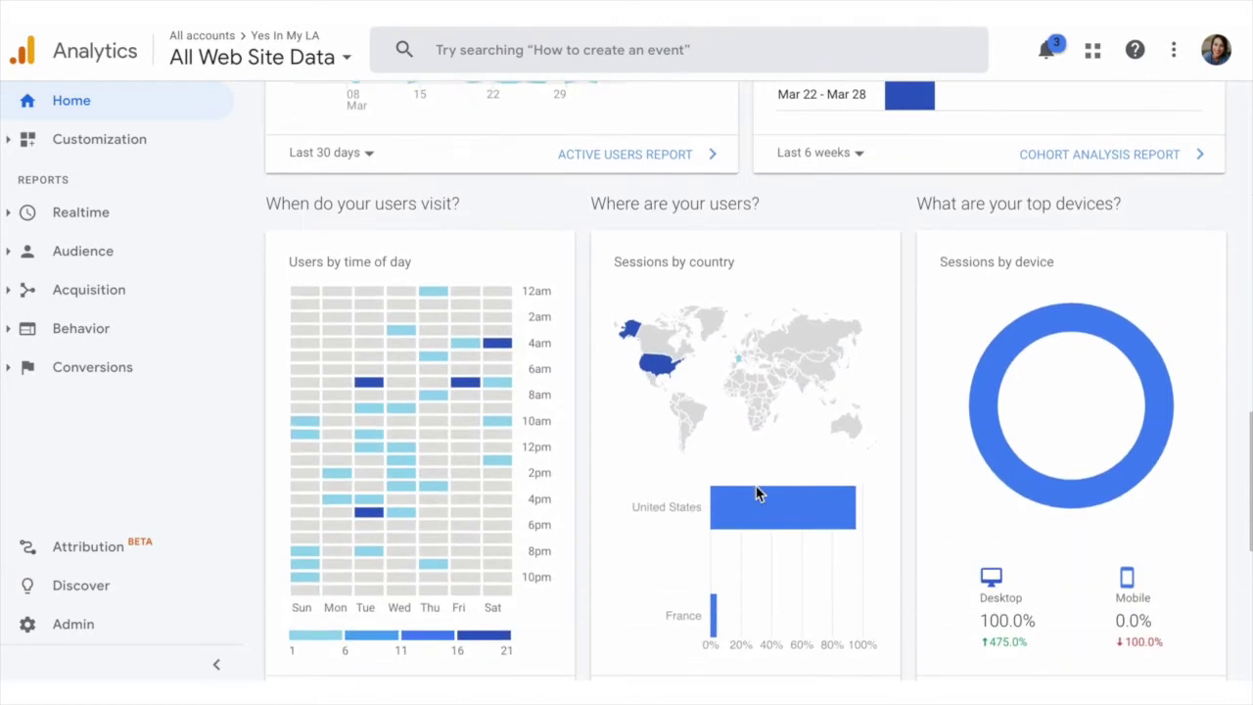
scroll(756, 492, down, 1)
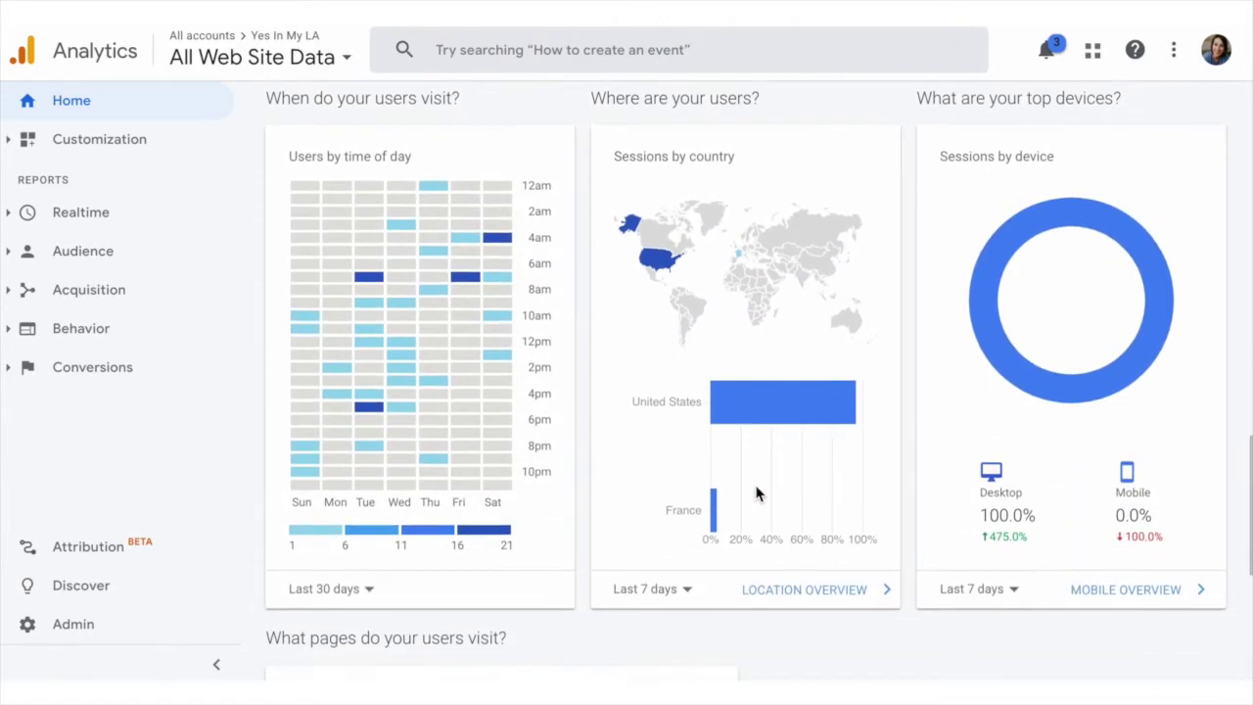
scroll(756, 492, down, 5)
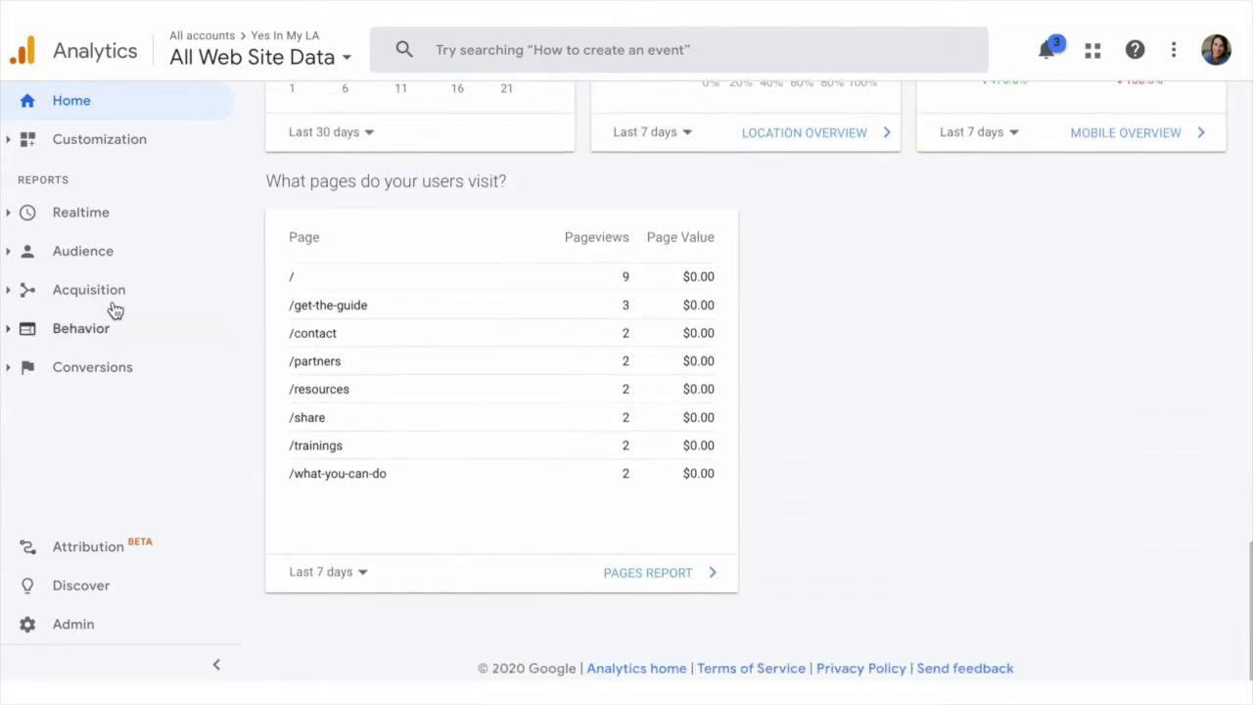
click(84, 256)
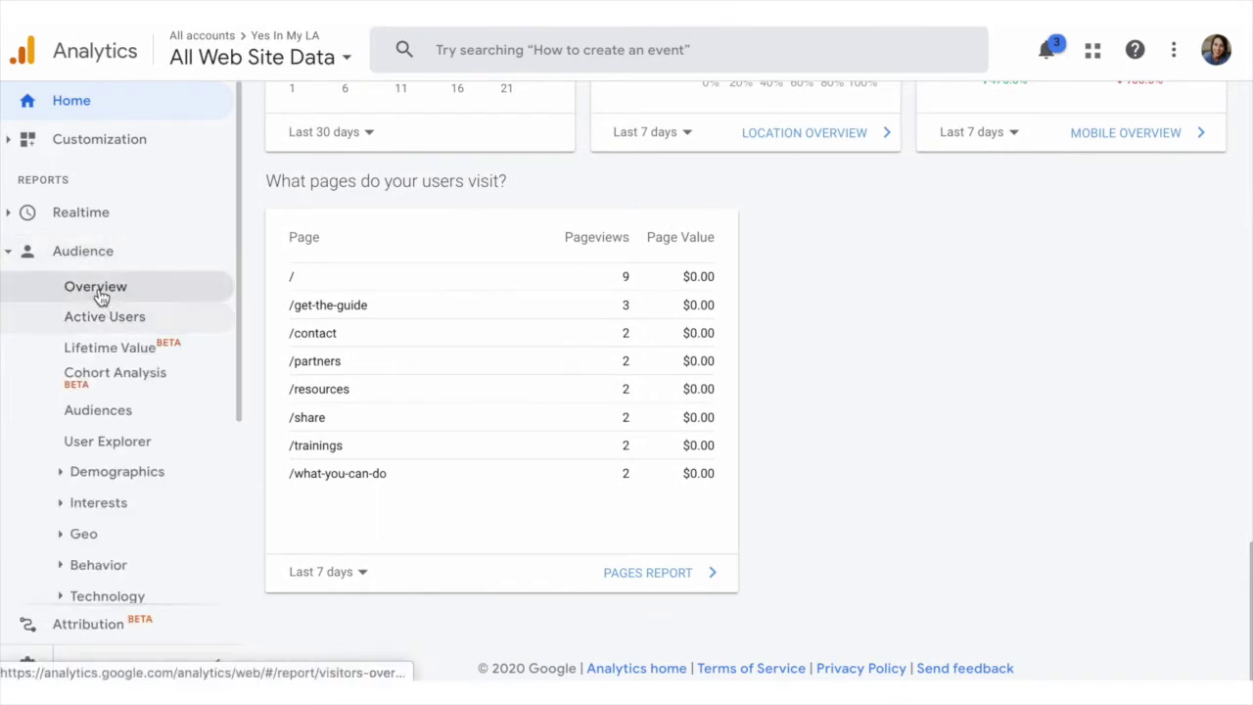
click(96, 286)
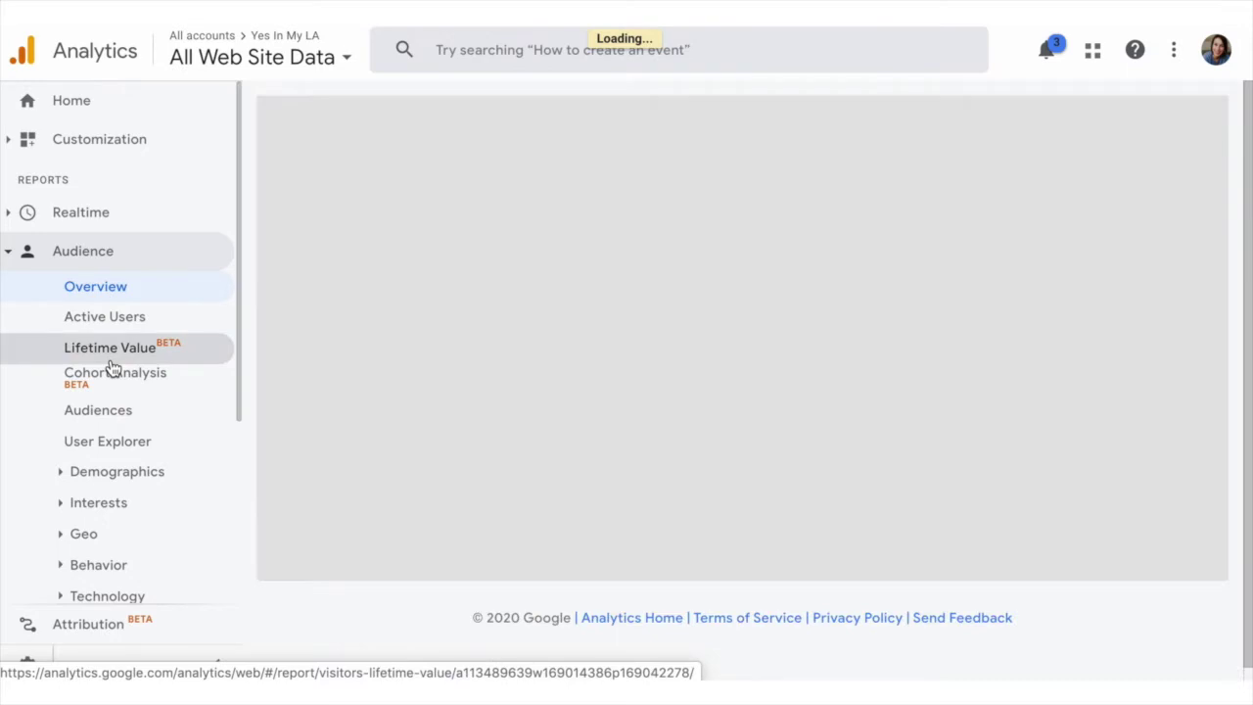
- Browse the Acquisition and Behavior Overview reports, then expand the Customization section
scroll(113, 368, down, 2)
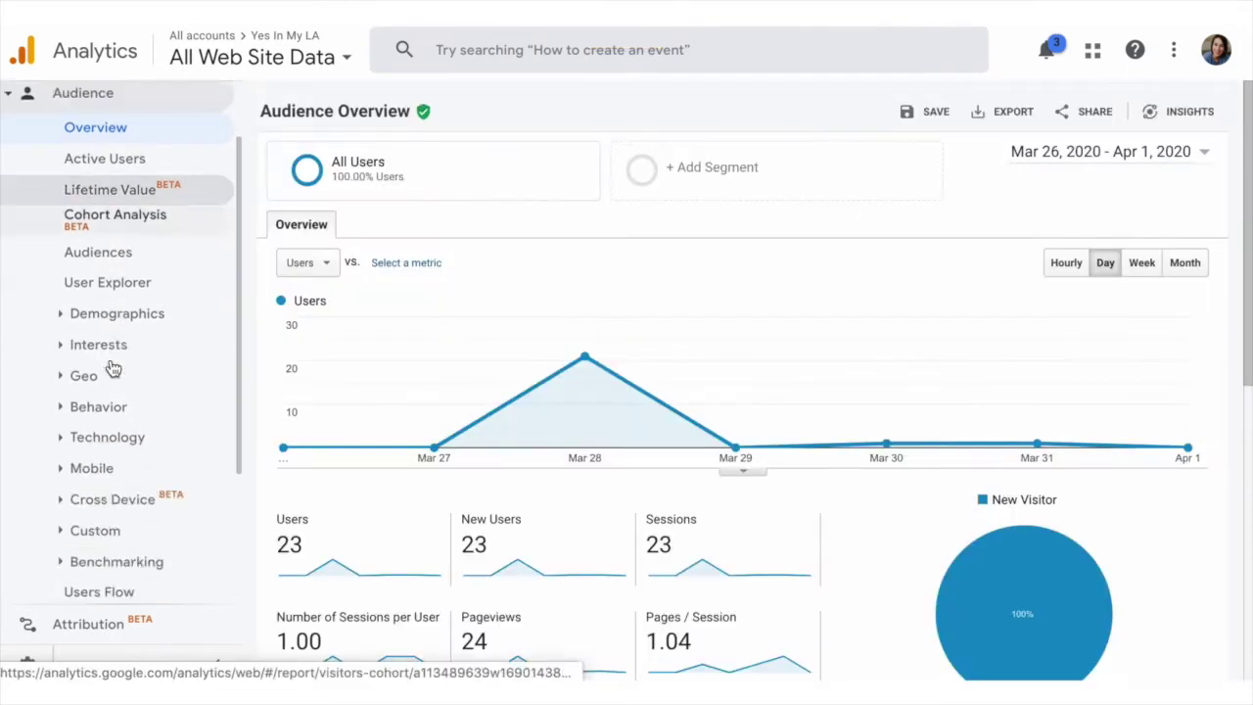
scroll(113, 368, down, 2)
click(98, 509)
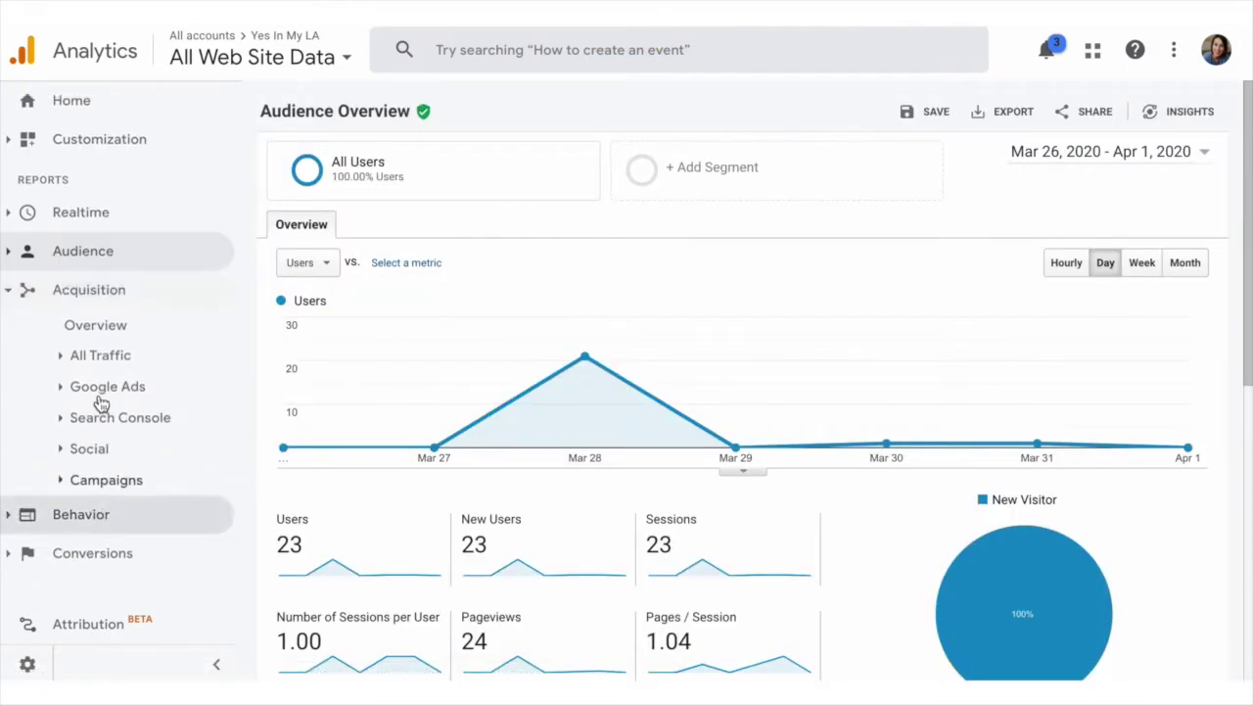
click(98, 330)
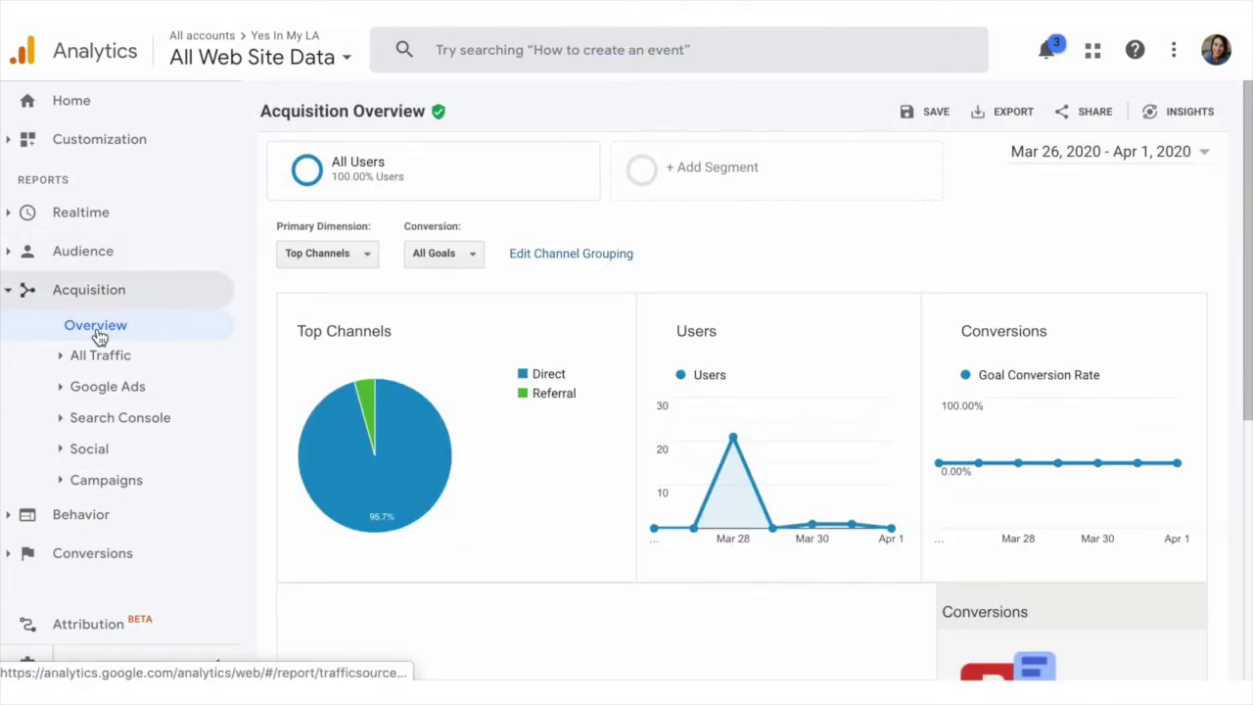
click(100, 524)
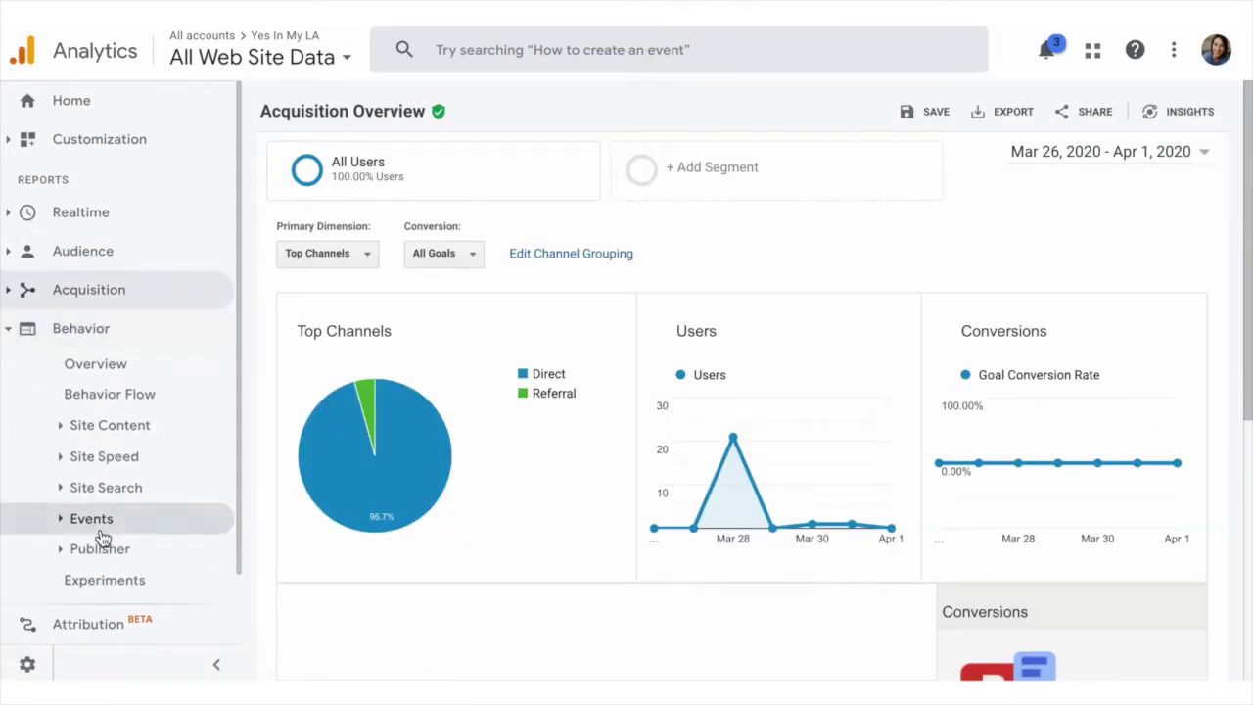
click(93, 377)
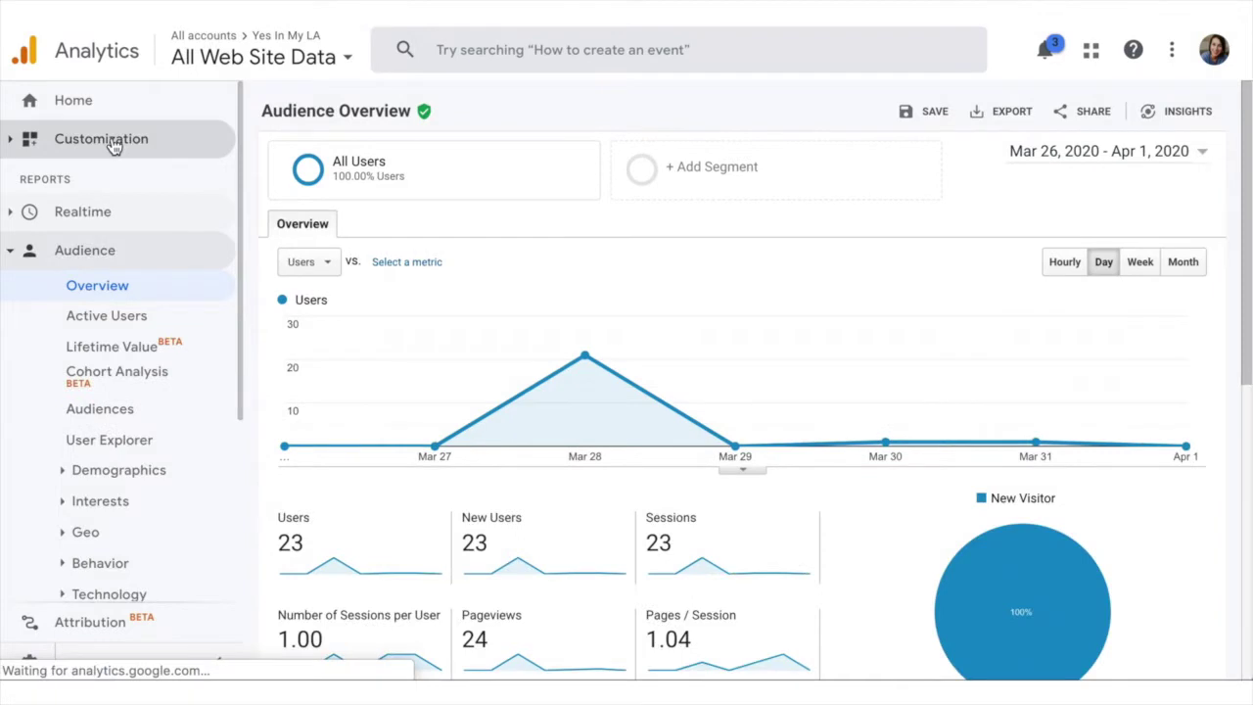
click(114, 143)
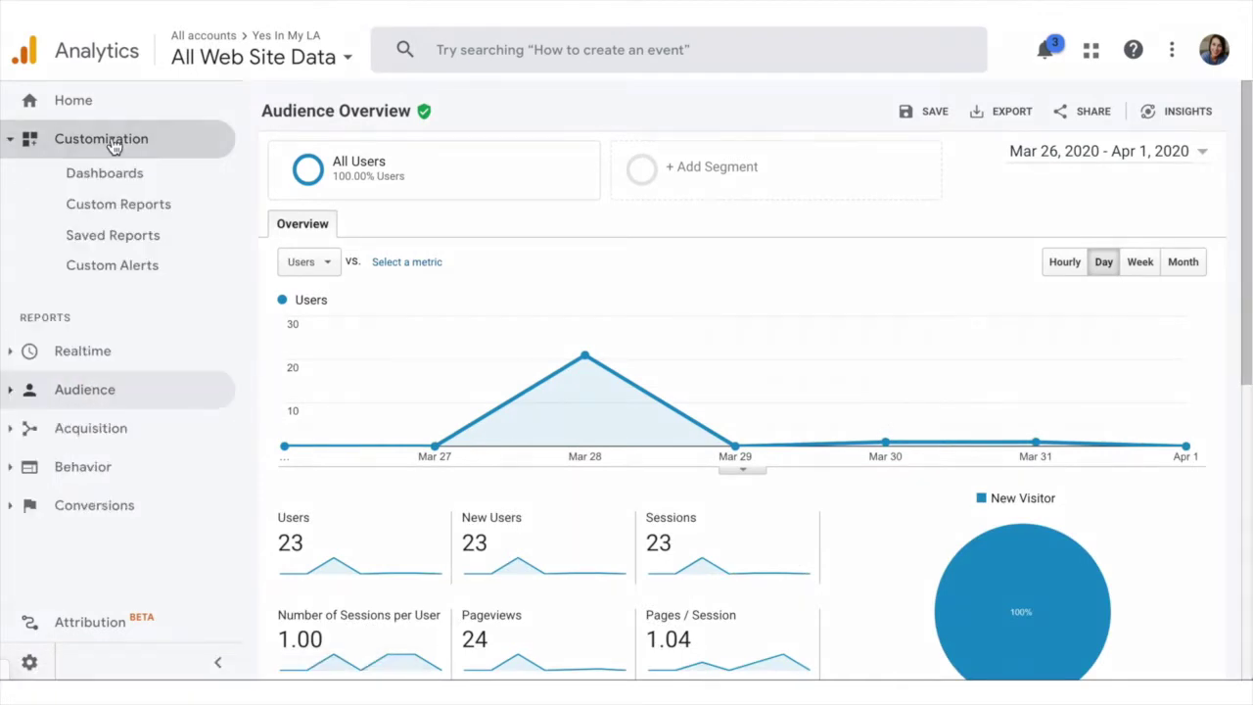
- Start a new custom report titled 'Visits -> Sign Ups' and open its metric list
click(113, 208)
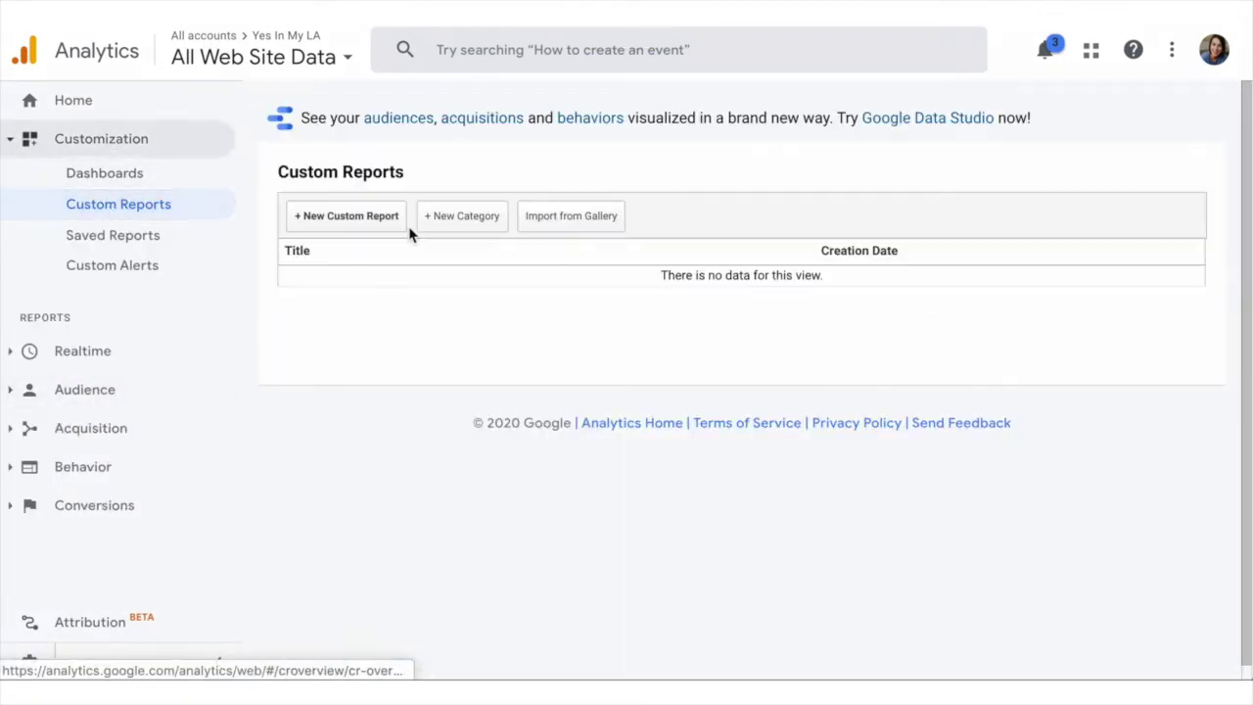
click(399, 221)
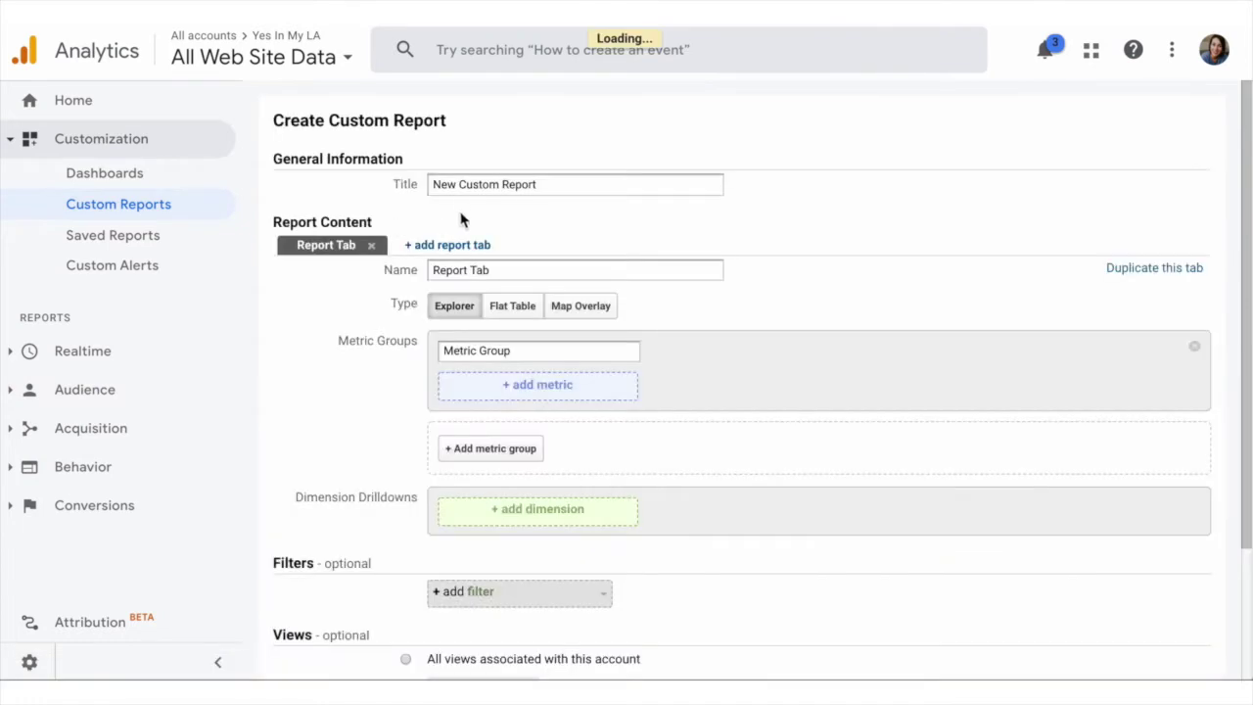
triple_click(480, 178)
text(Visits)
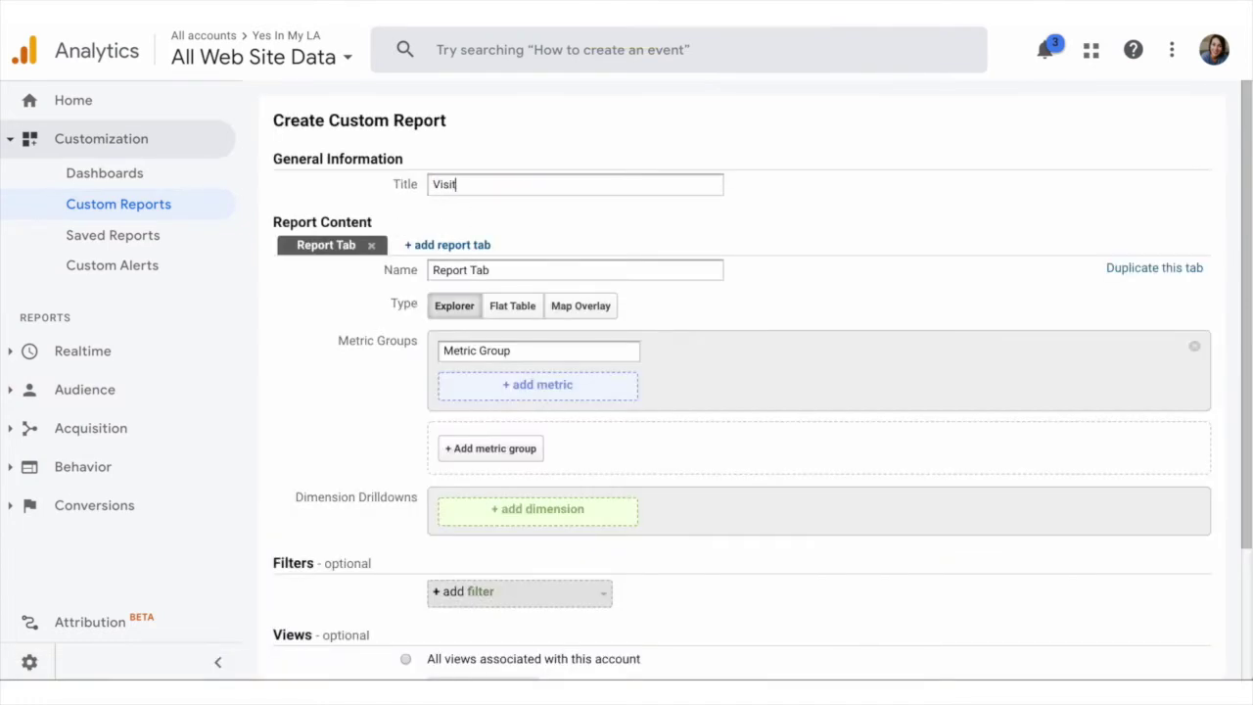
text( -> Sign Ups)
click(490, 270)
click(489, 384)
scroll(504, 554, down, 10)
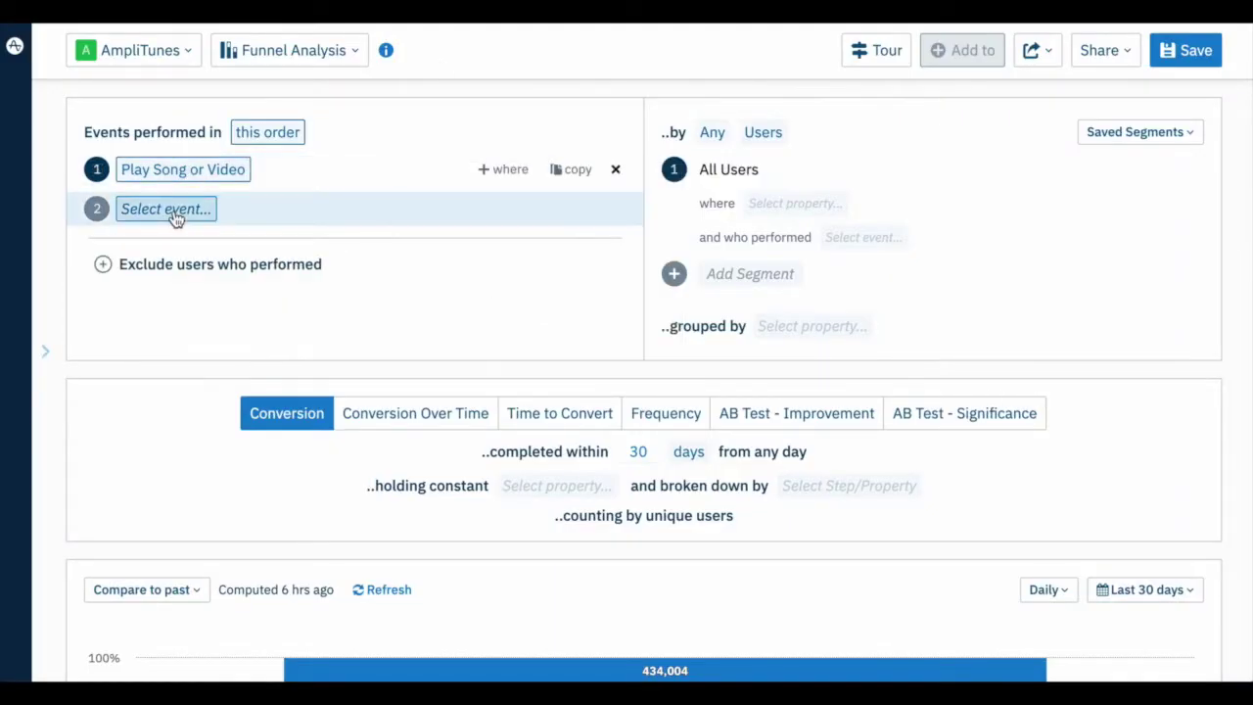
- Add Purchase Song or Video as funnel step 2 and restrict the funnel to New users
click(173, 213)
text(purch)
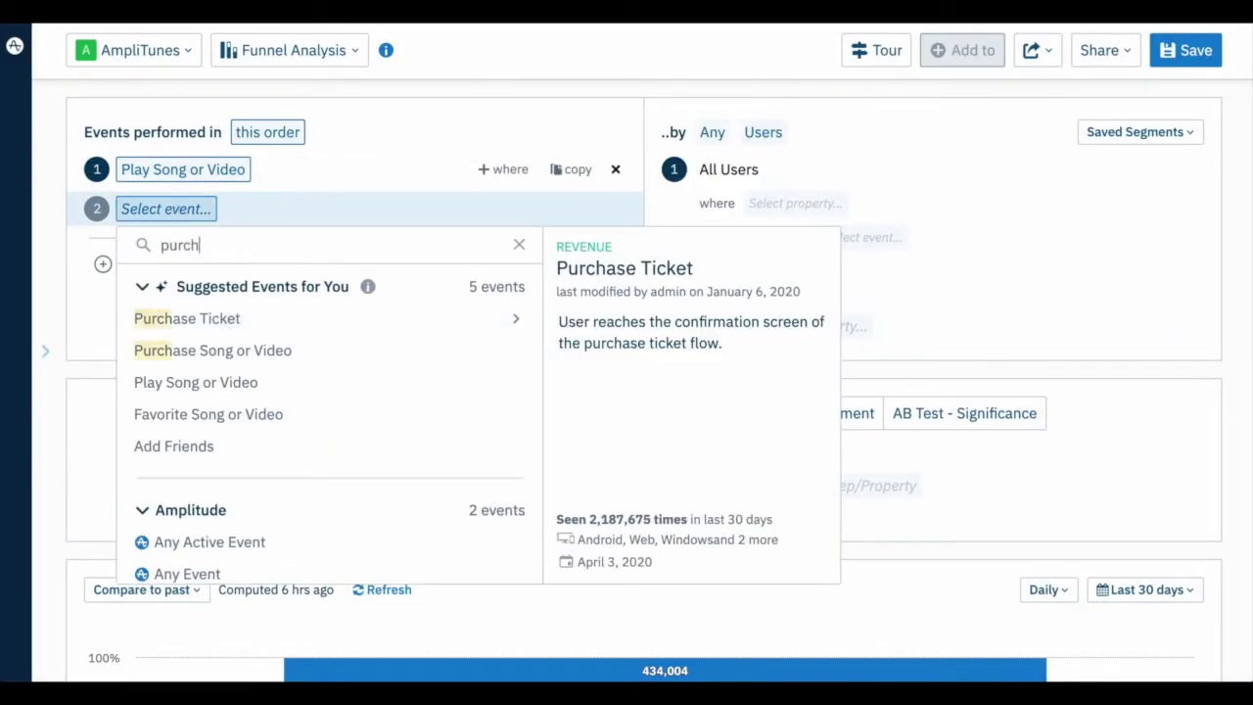
text(ase)
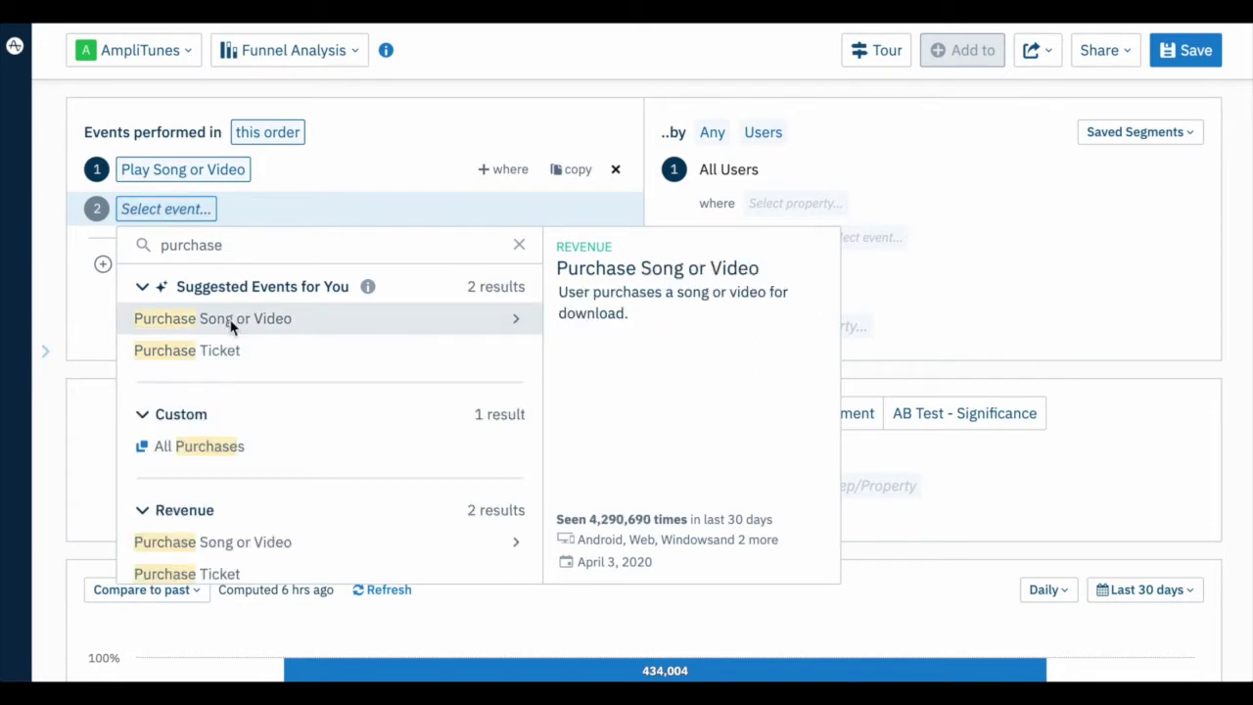
click(232, 326)
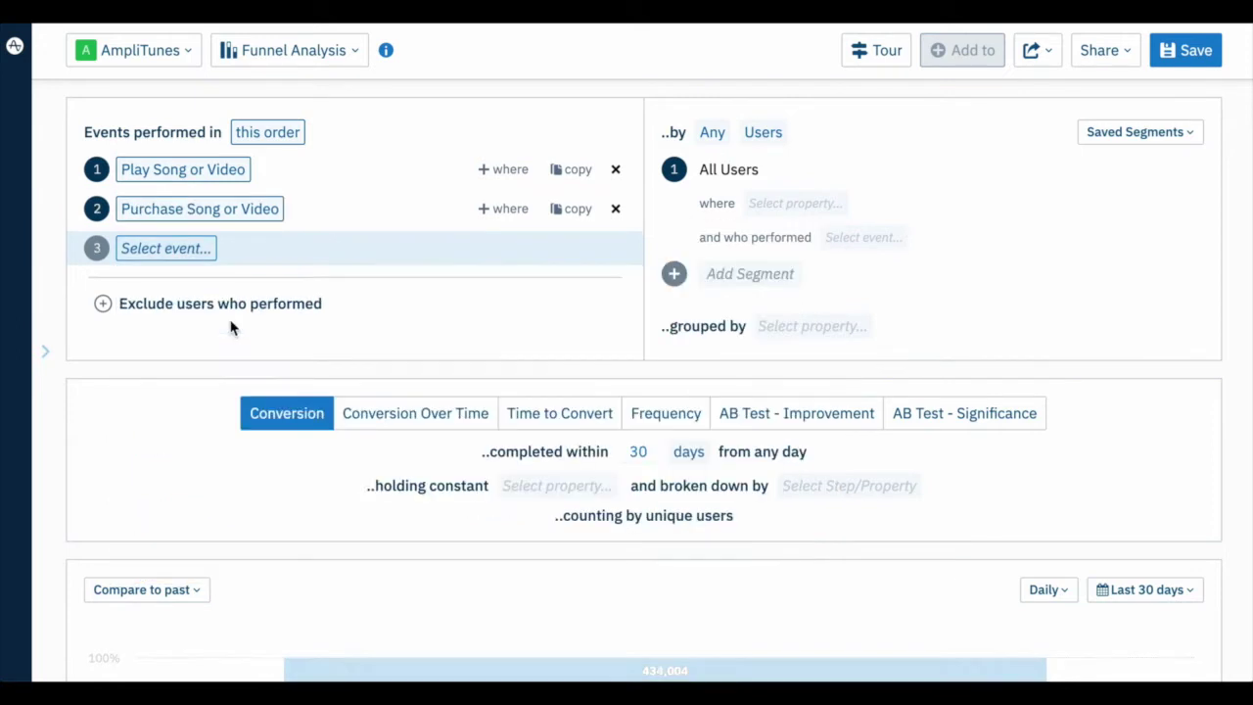
click(711, 132)
click(717, 207)
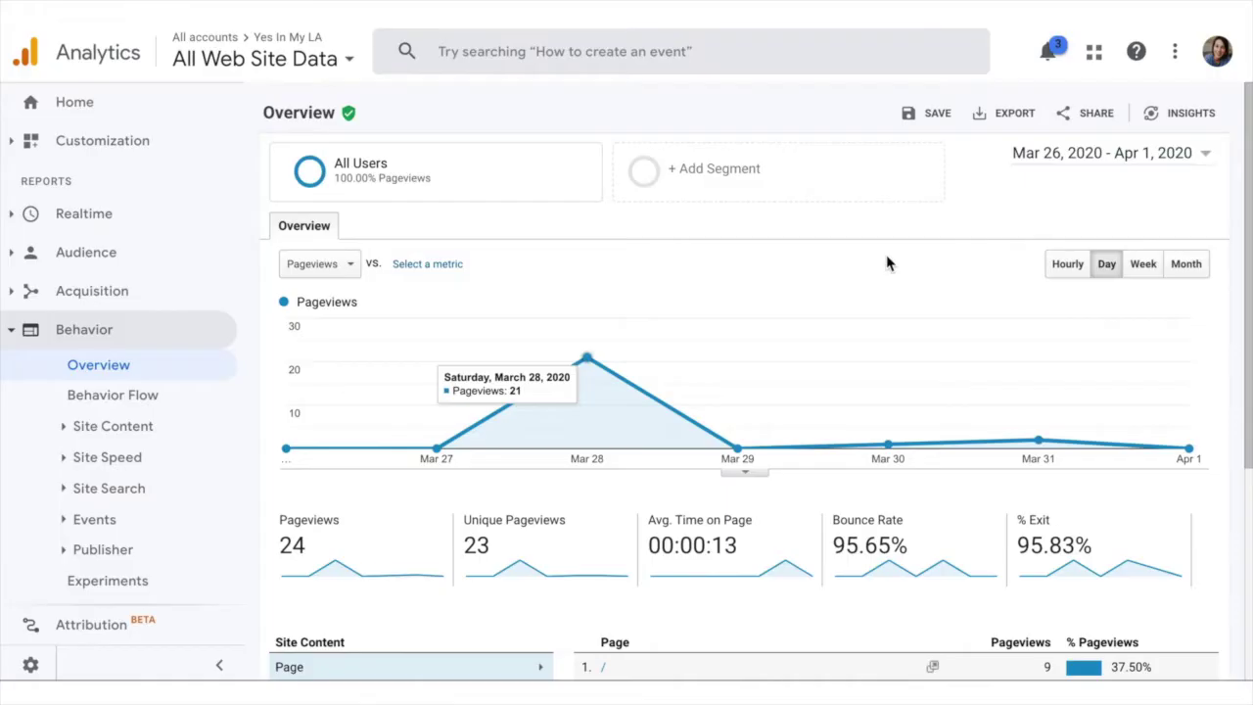
- Open the Site Content All Pages report
scroll(886, 262, down, 3)
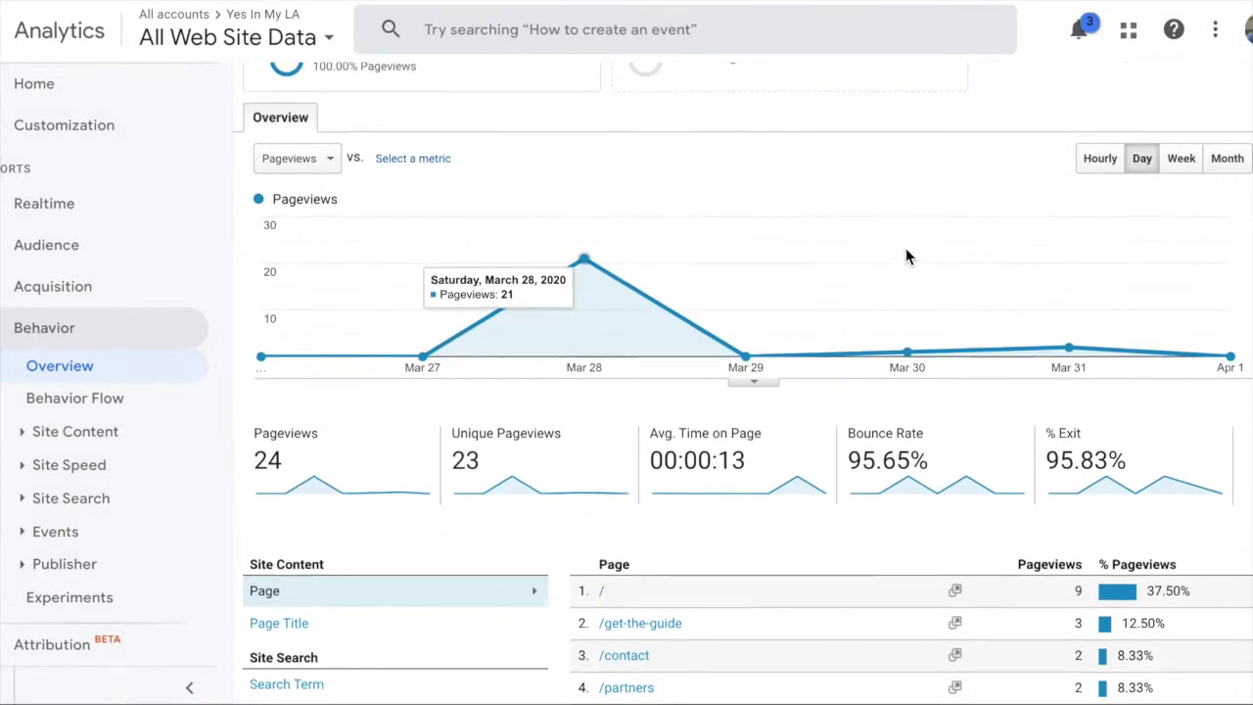
scroll(905, 248, down, 3)
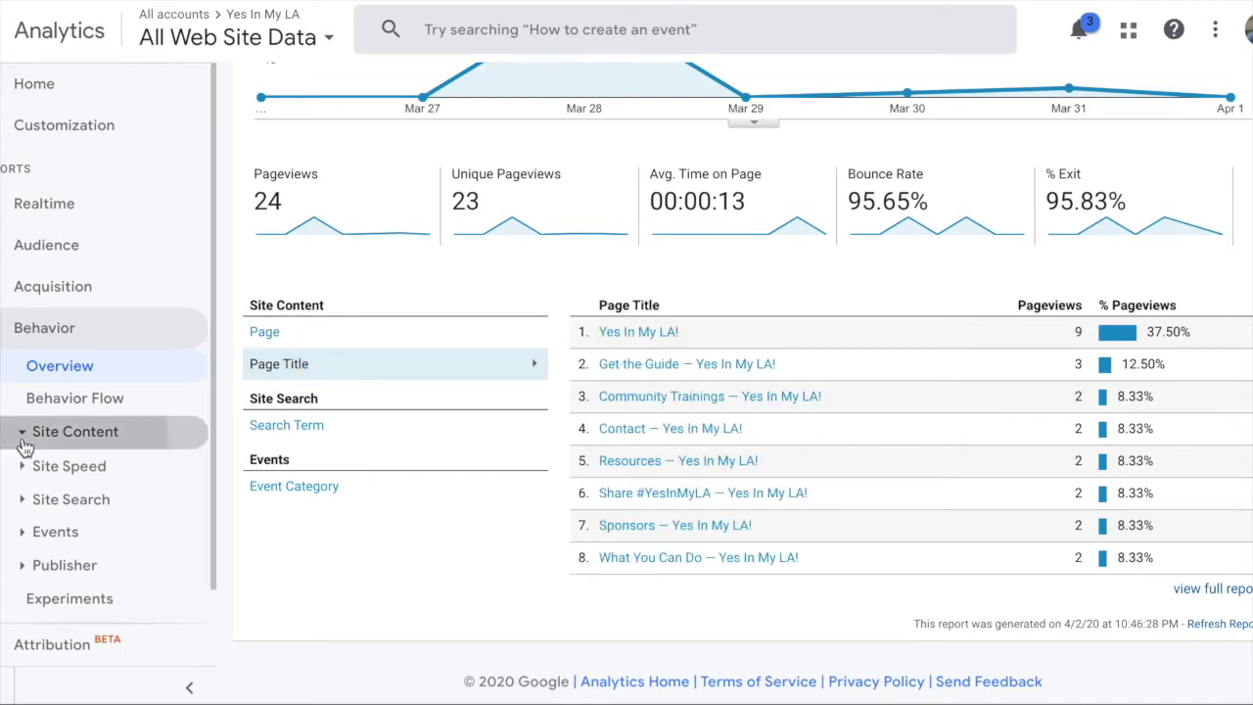
click(49, 437)
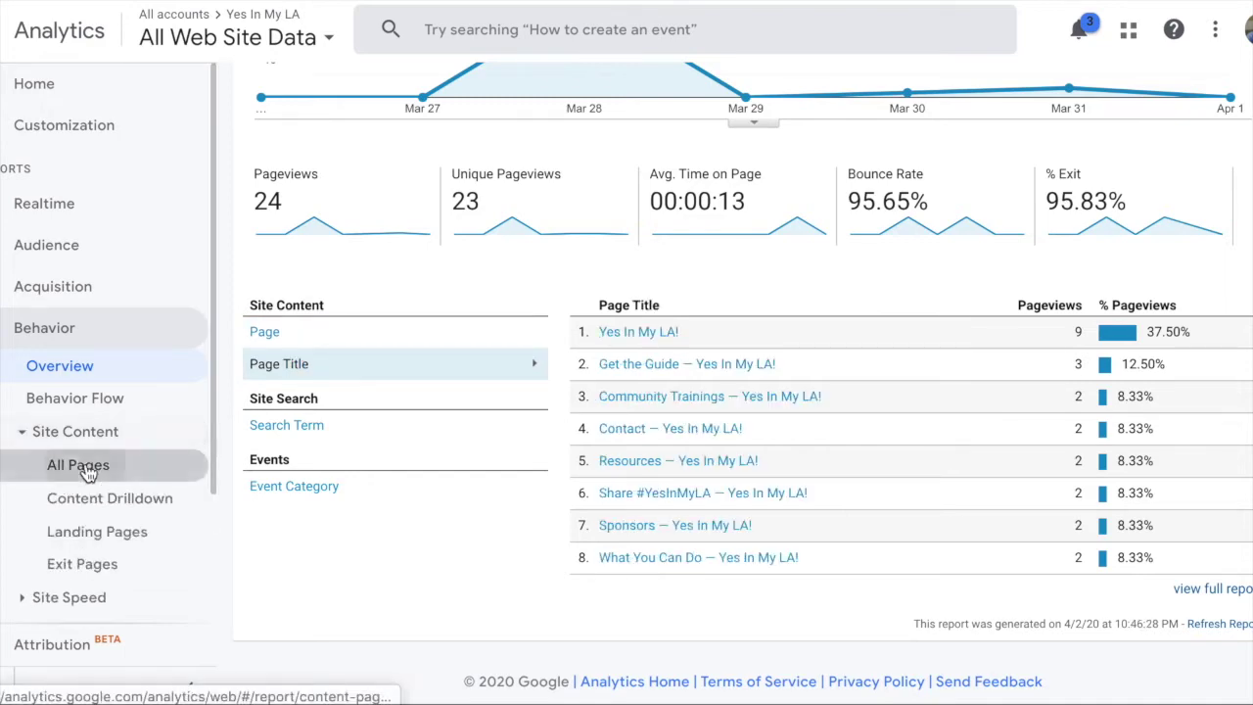
click(88, 472)
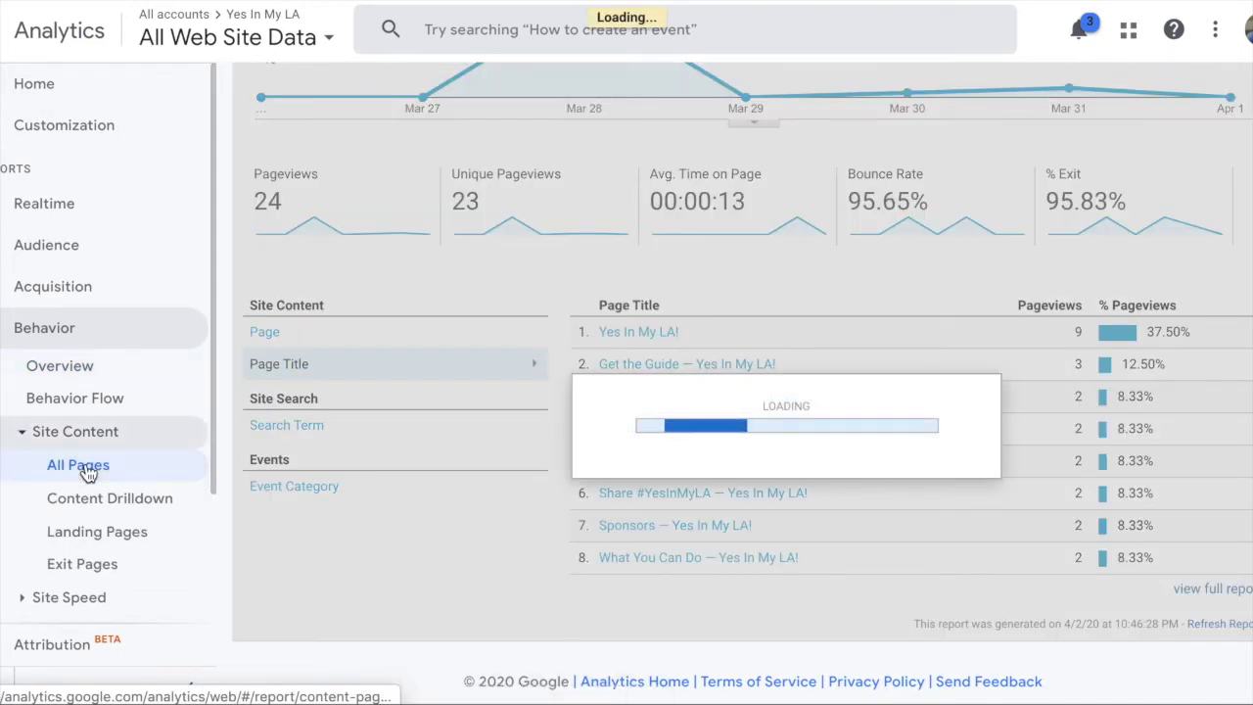
- Go to Conversions > Goals > Overview and choose Set up goals
scroll(88, 473, down, 3)
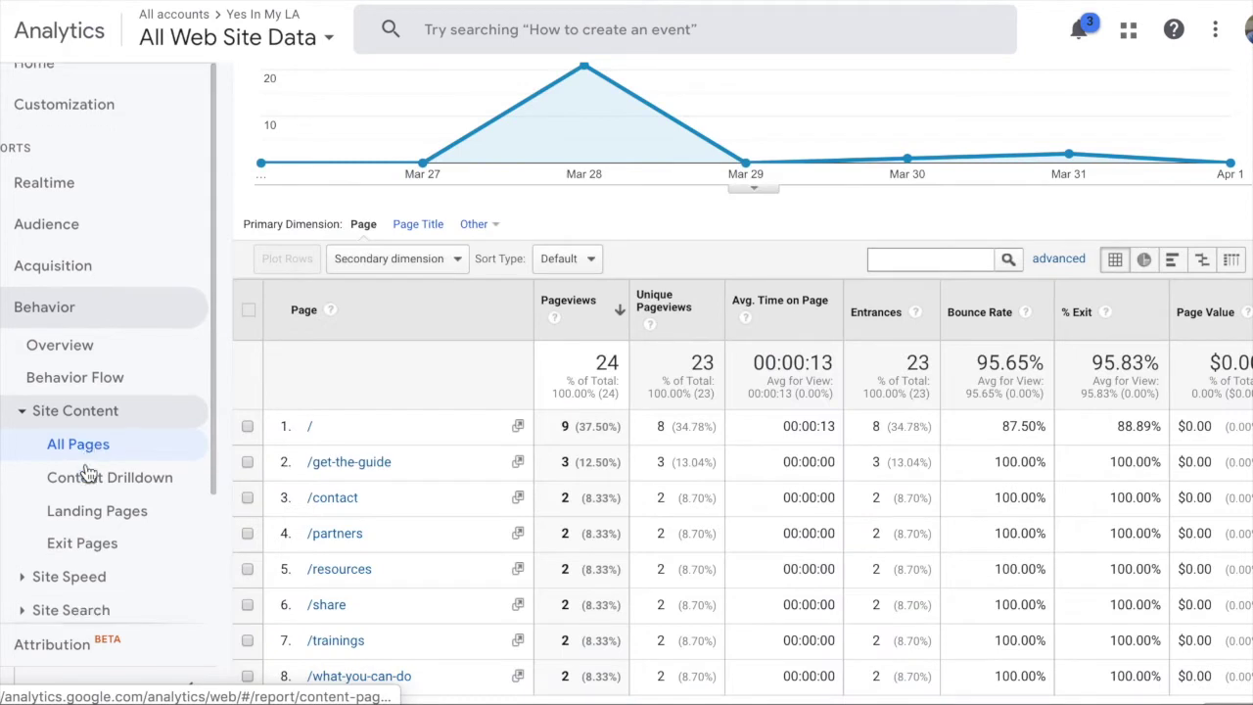
click(63, 607)
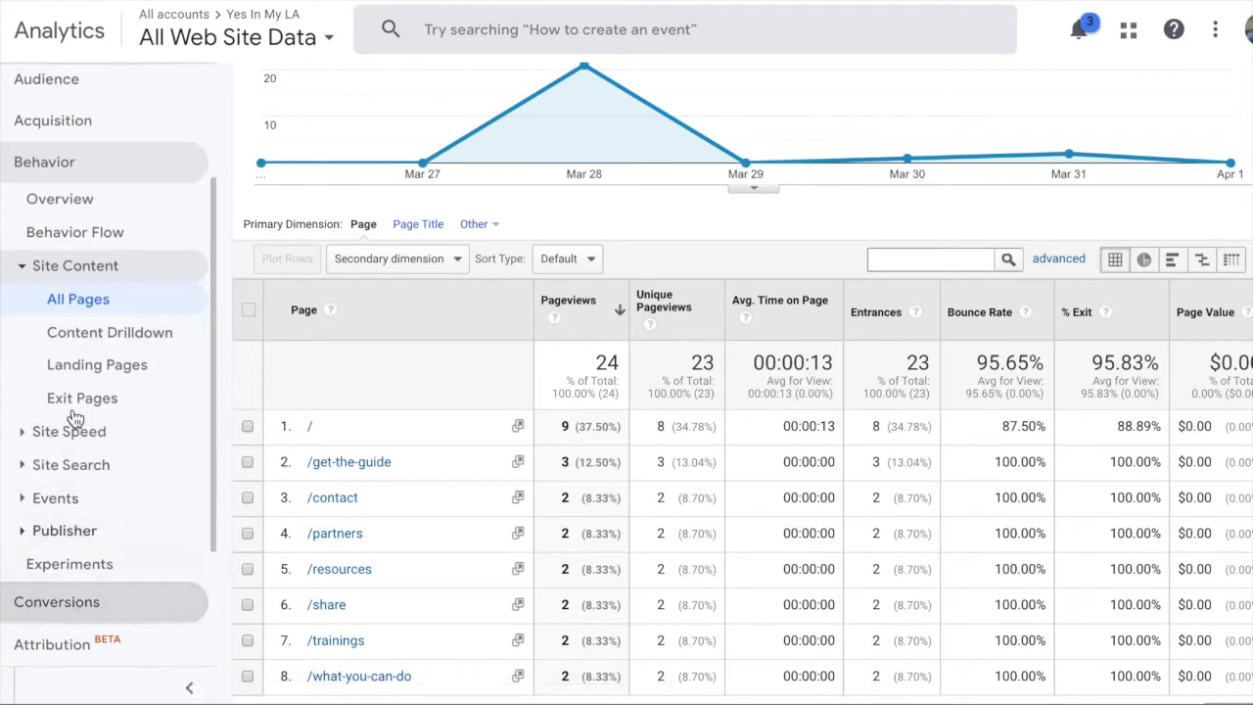
click(47, 540)
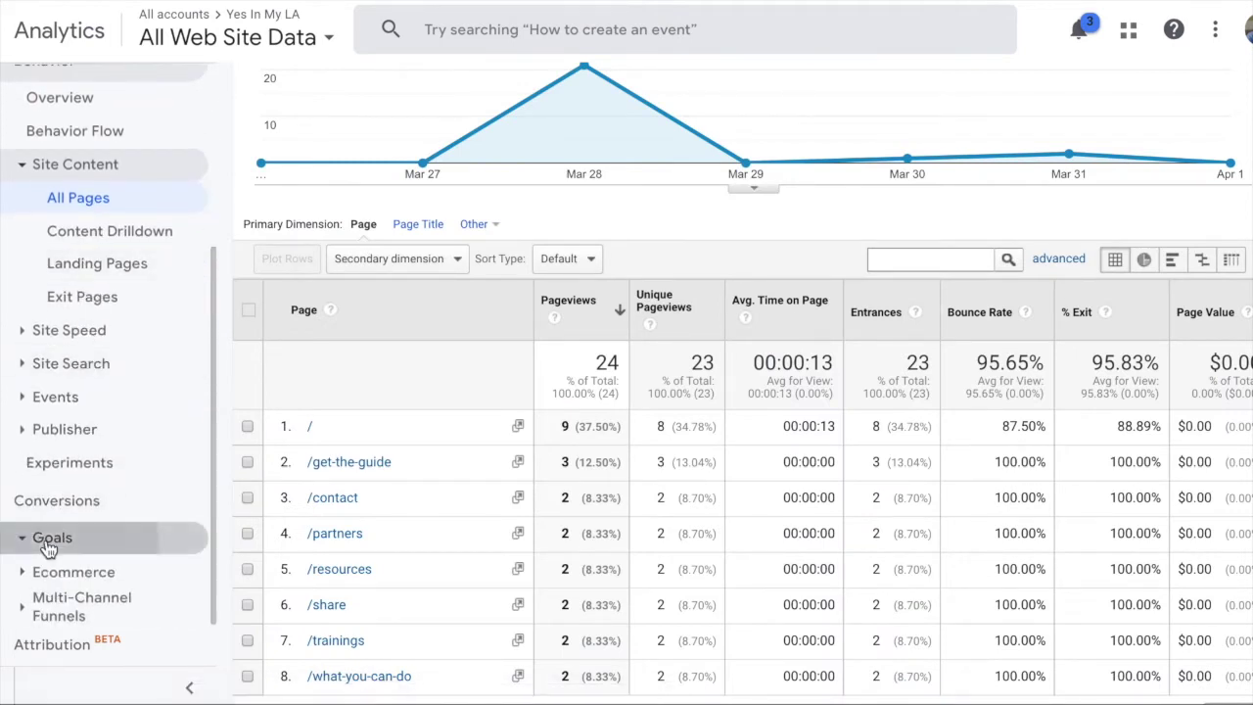
click(93, 411)
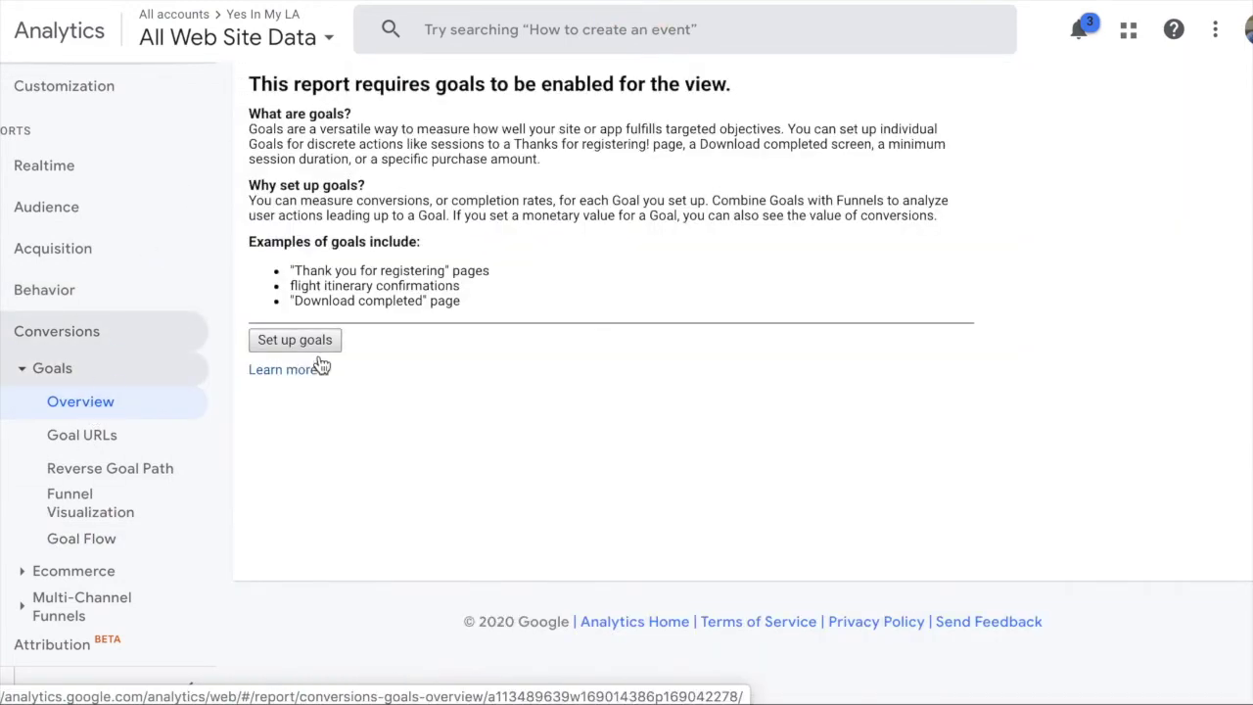
click(305, 340)
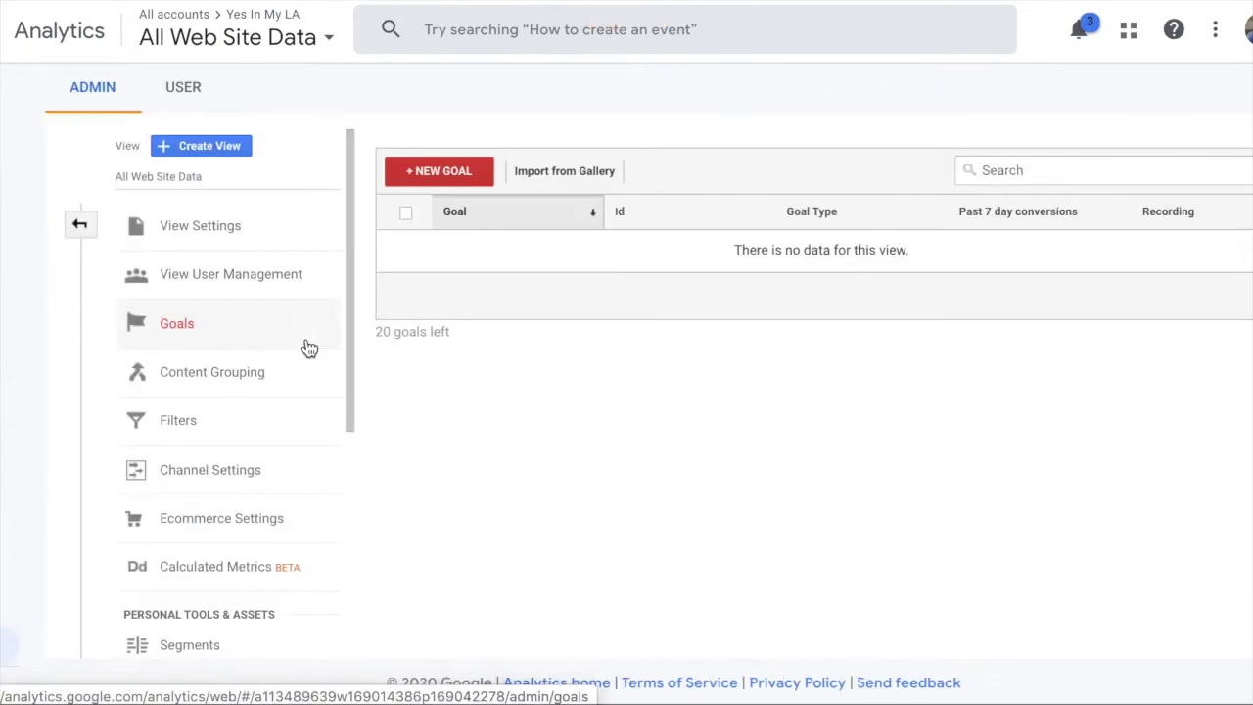
- Start a new Custom goal and name it 'Sign Up'
click(436, 180)
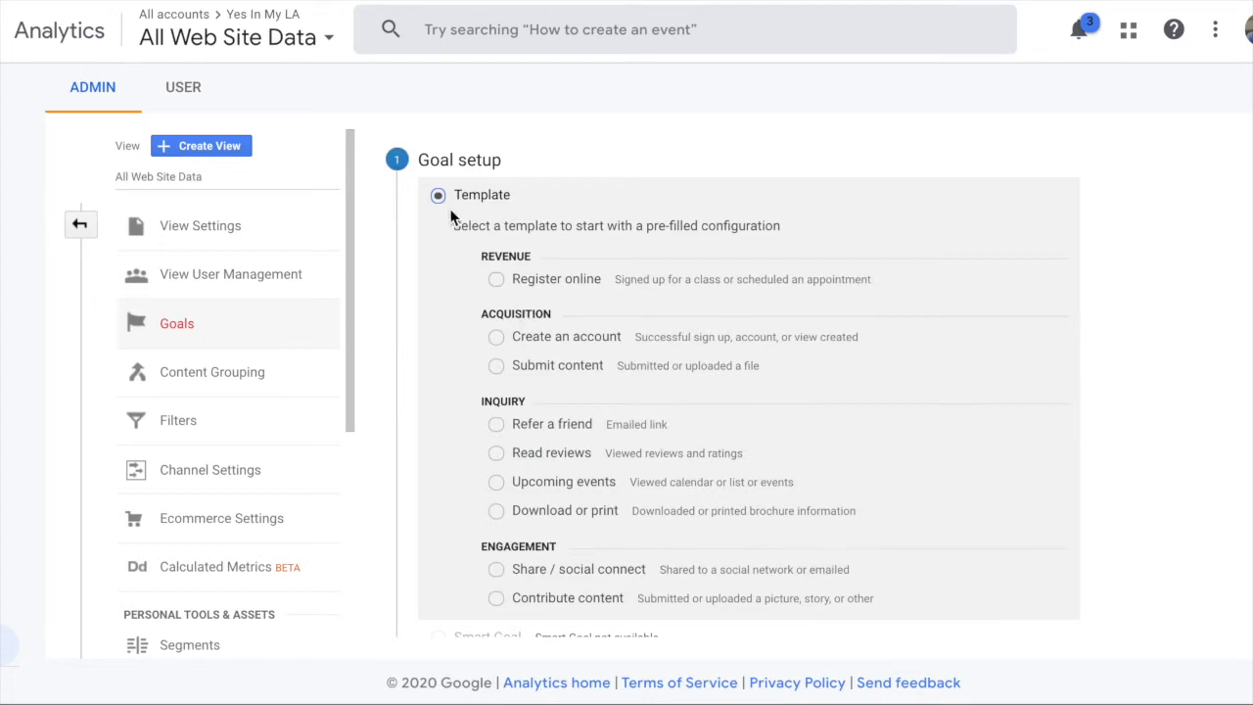
scroll(497, 404, down, 2)
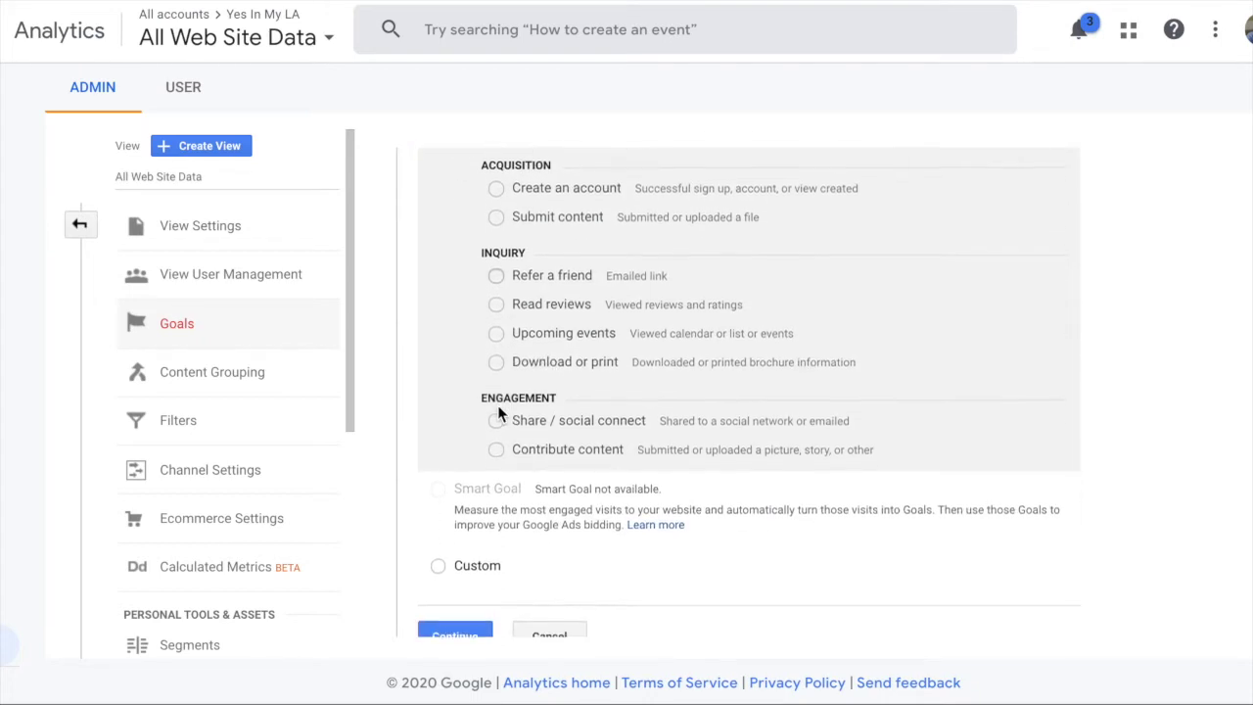
scroll(497, 404, down, 1)
click(439, 500)
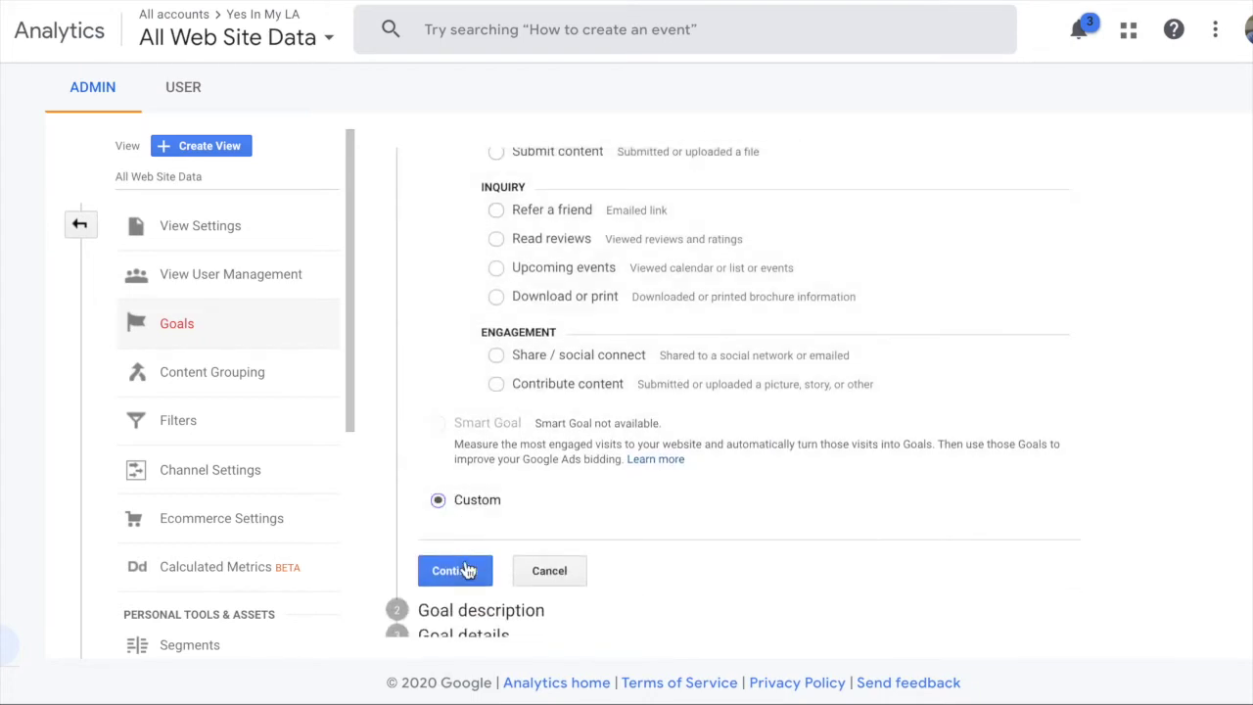
click(460, 570)
text(Sign Up)
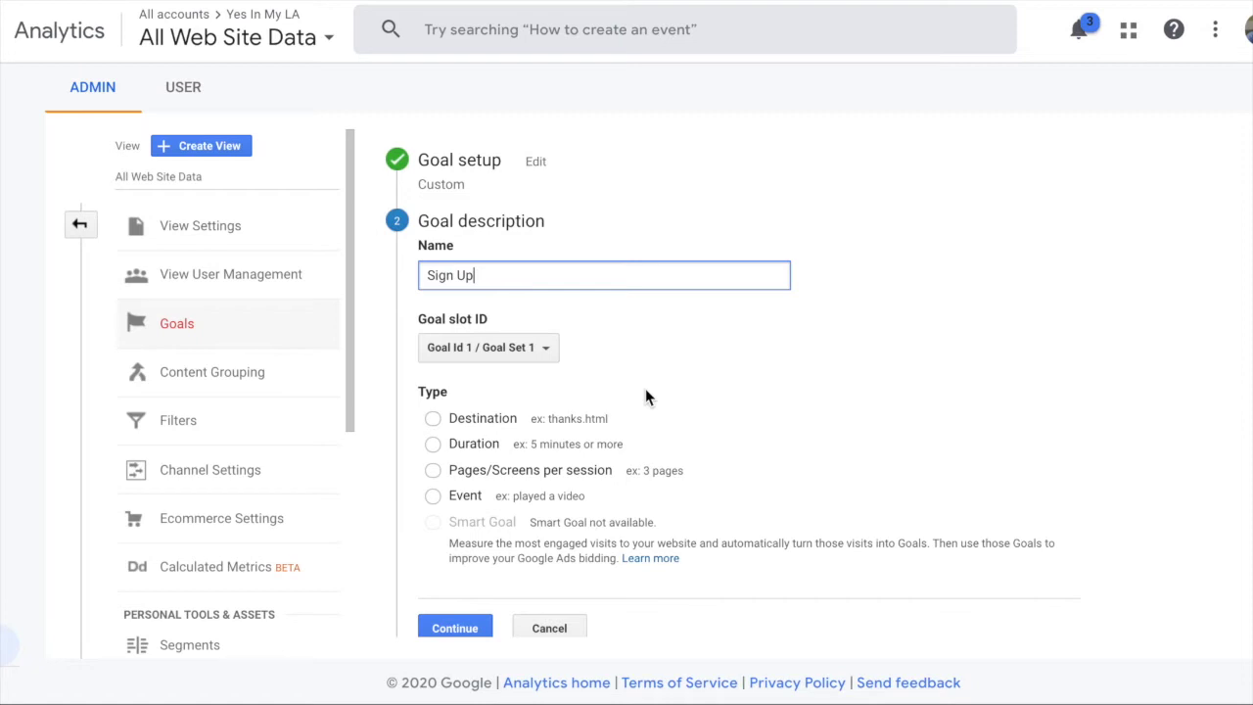
- Make Sign Up an Event goal and read the help article on event conditions
click(434, 497)
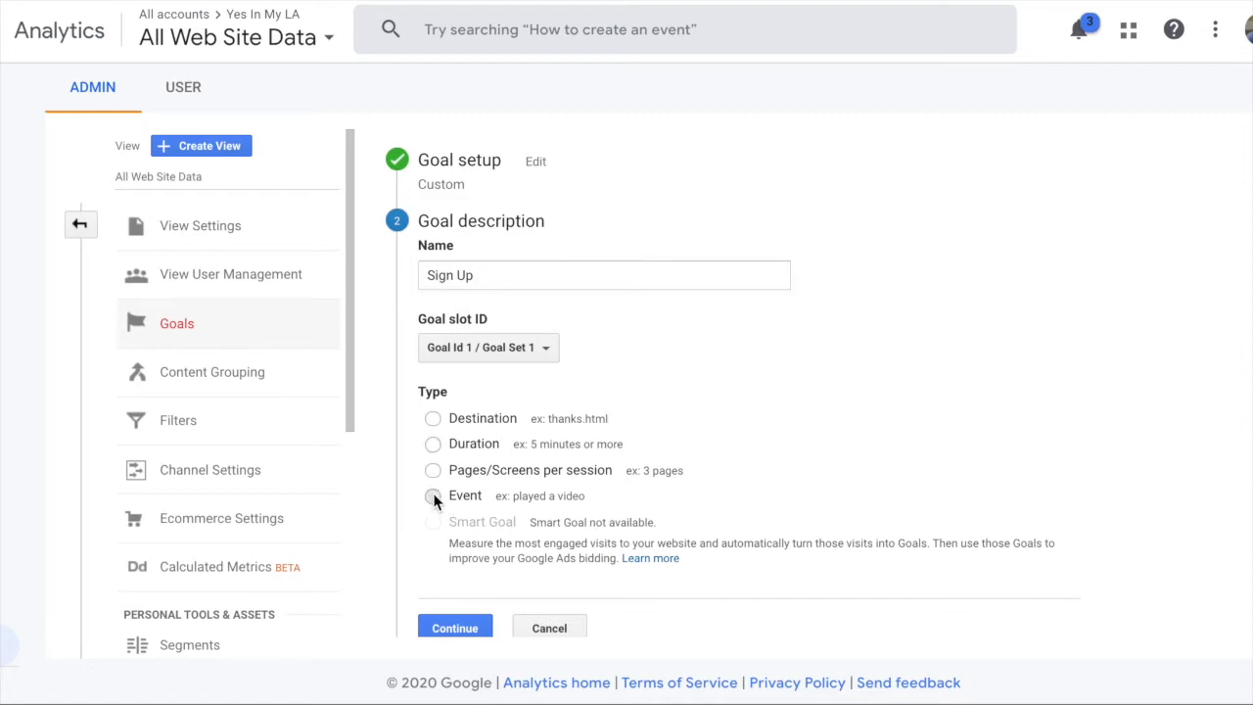
click(454, 627)
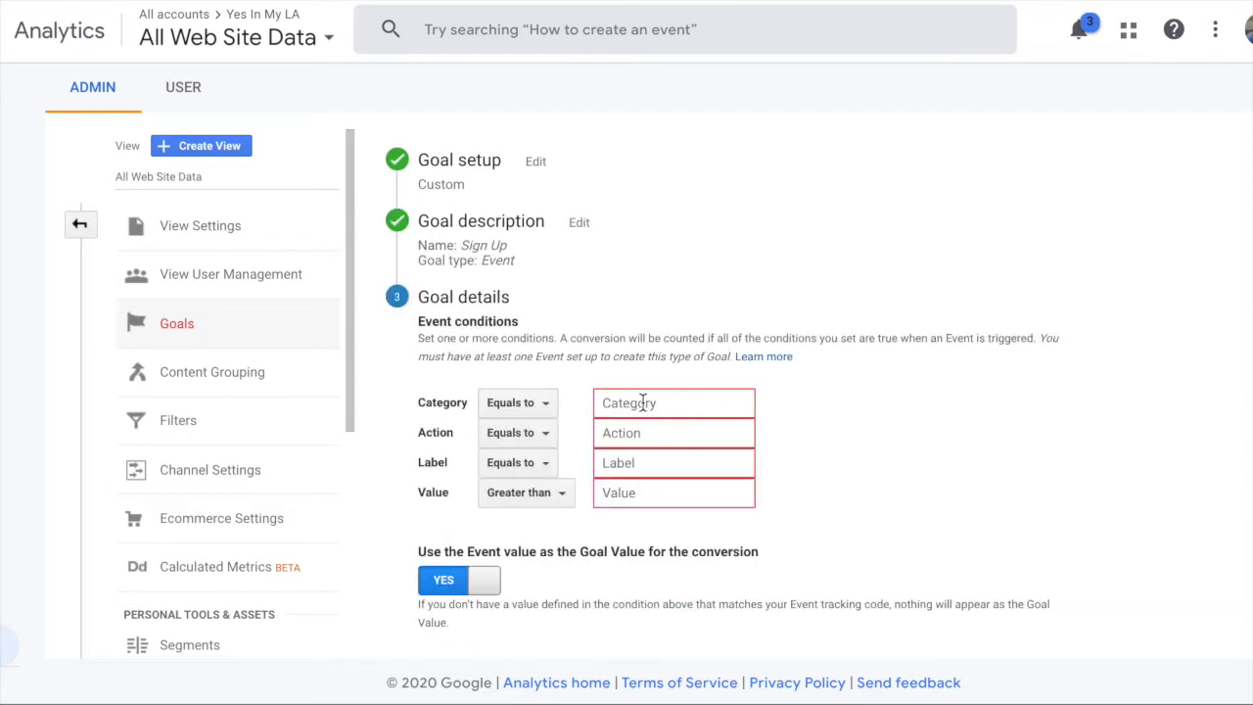
click(775, 358)
scroll(757, 599, down, 3)
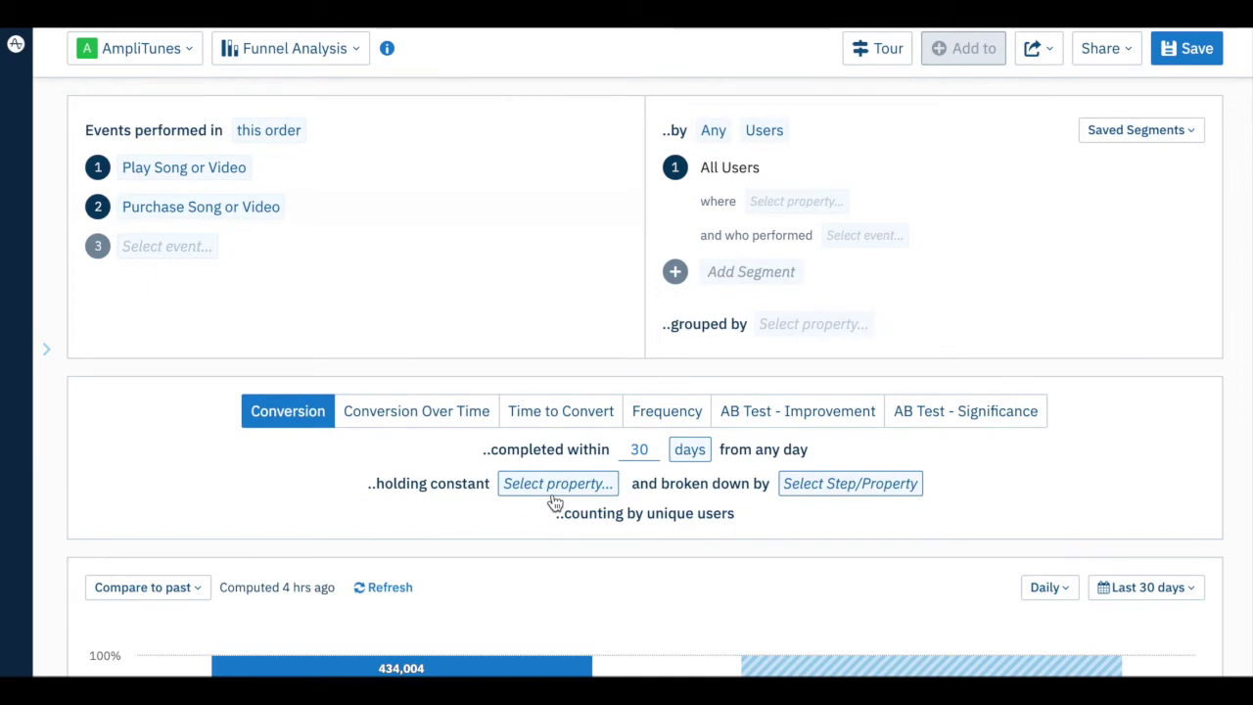
- Show the user paths of users who dropped off before Purchase Song or Video
scroll(690, 577, down, 5)
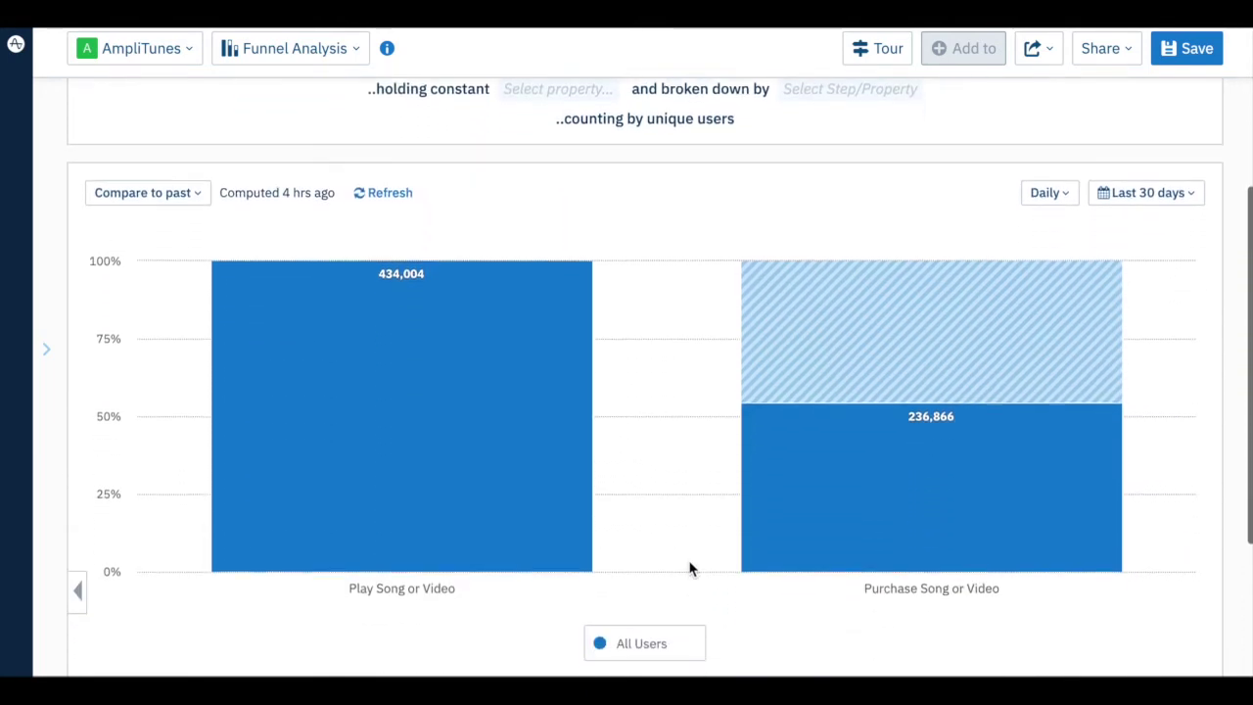
click(806, 333)
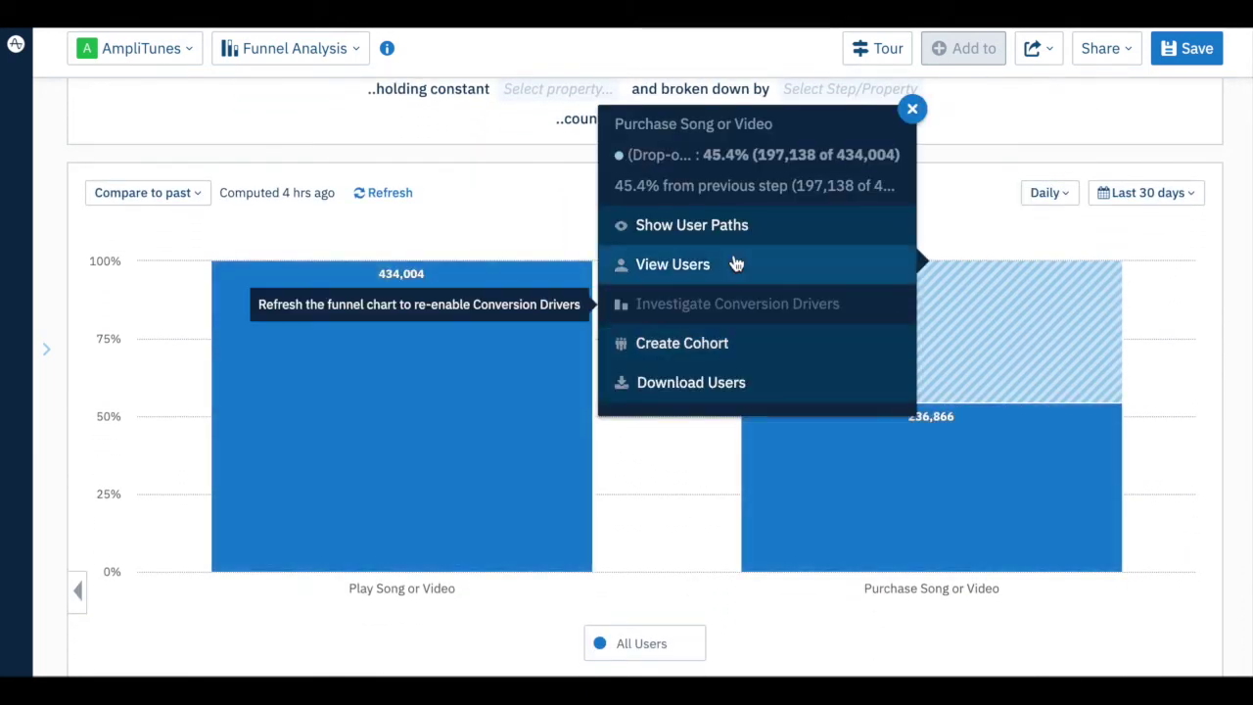
click(712, 233)
scroll(712, 238, down, 3)
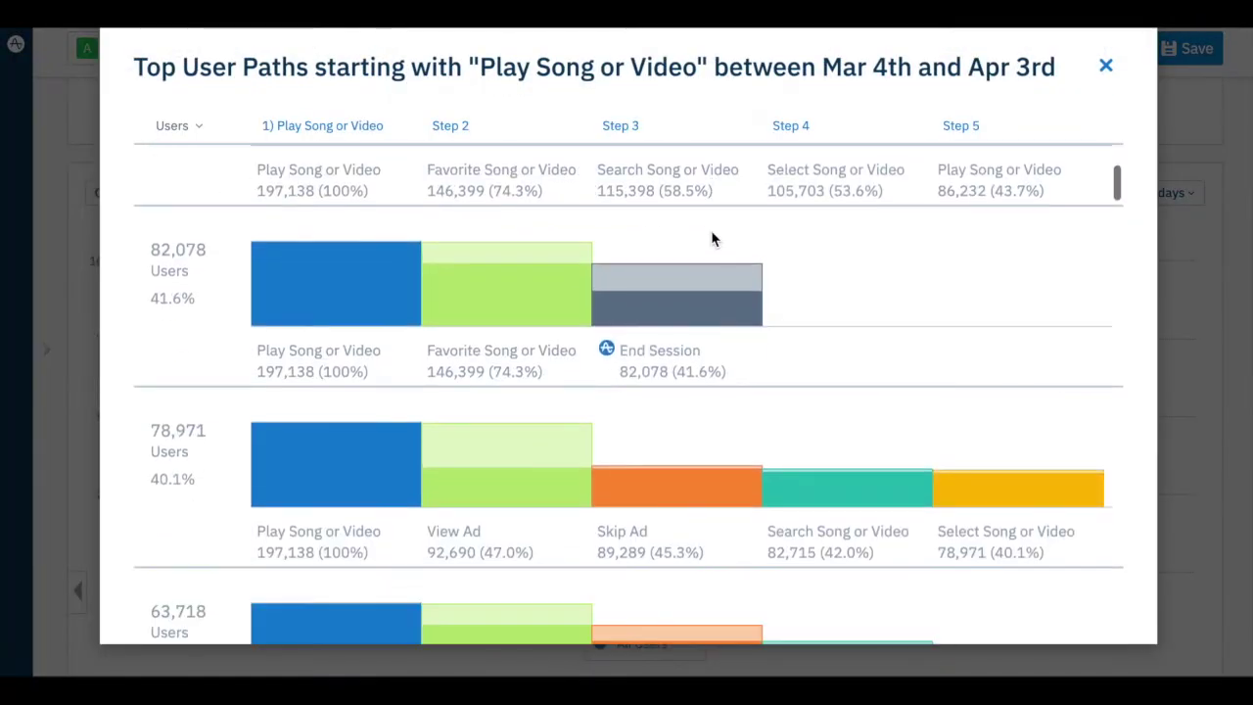
scroll(715, 240, down, 4)
scroll(861, 400, down, 1)
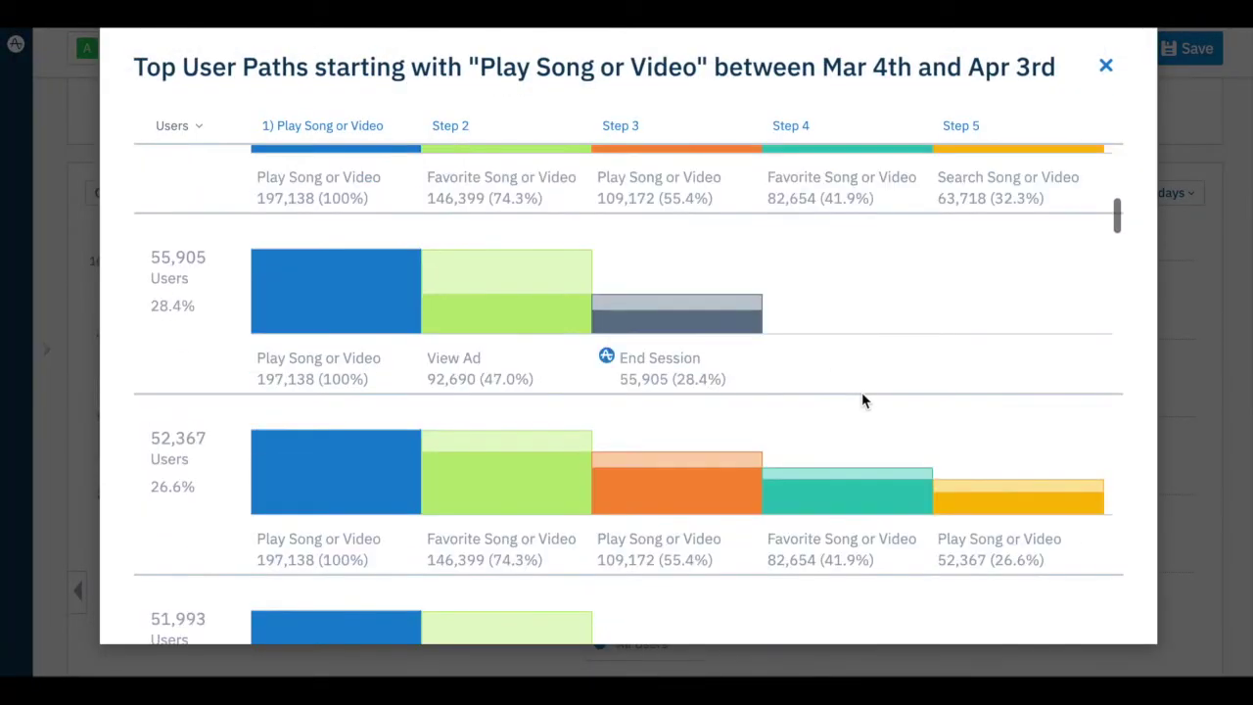
scroll(861, 399, down, 3)
scroll(861, 399, down, 4)
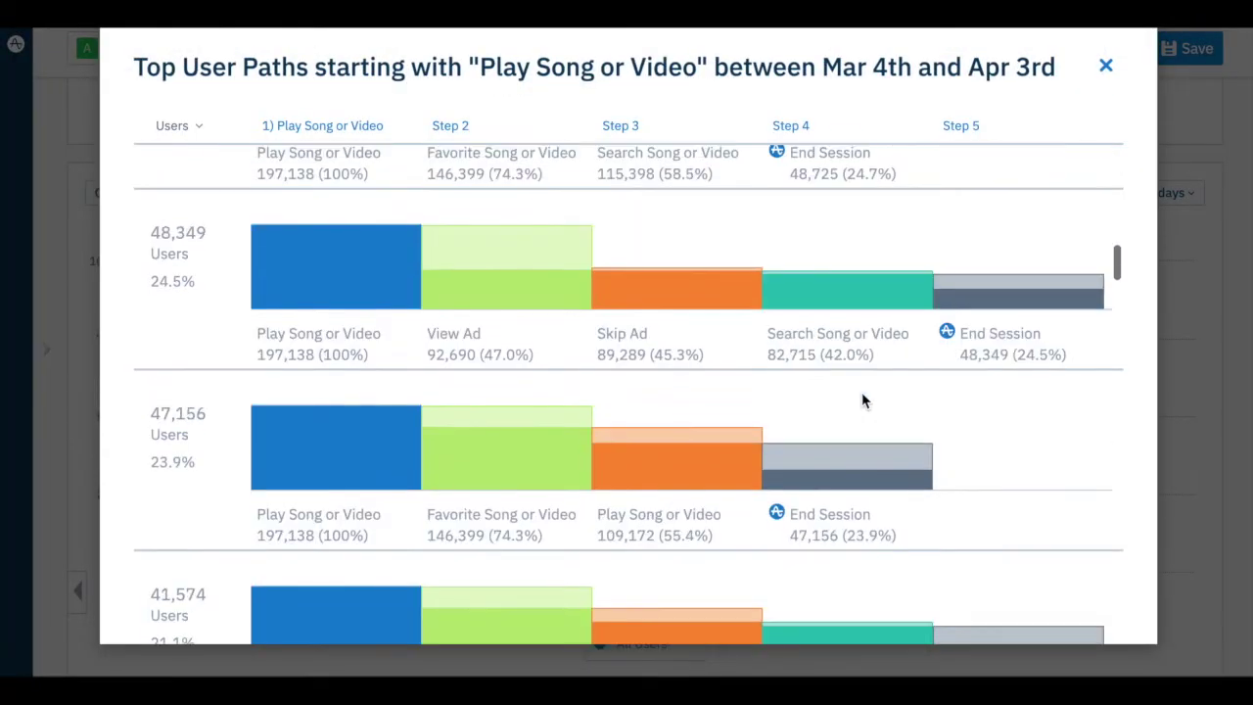
- Close the paths overview and list the users who dropped off
click(1105, 66)
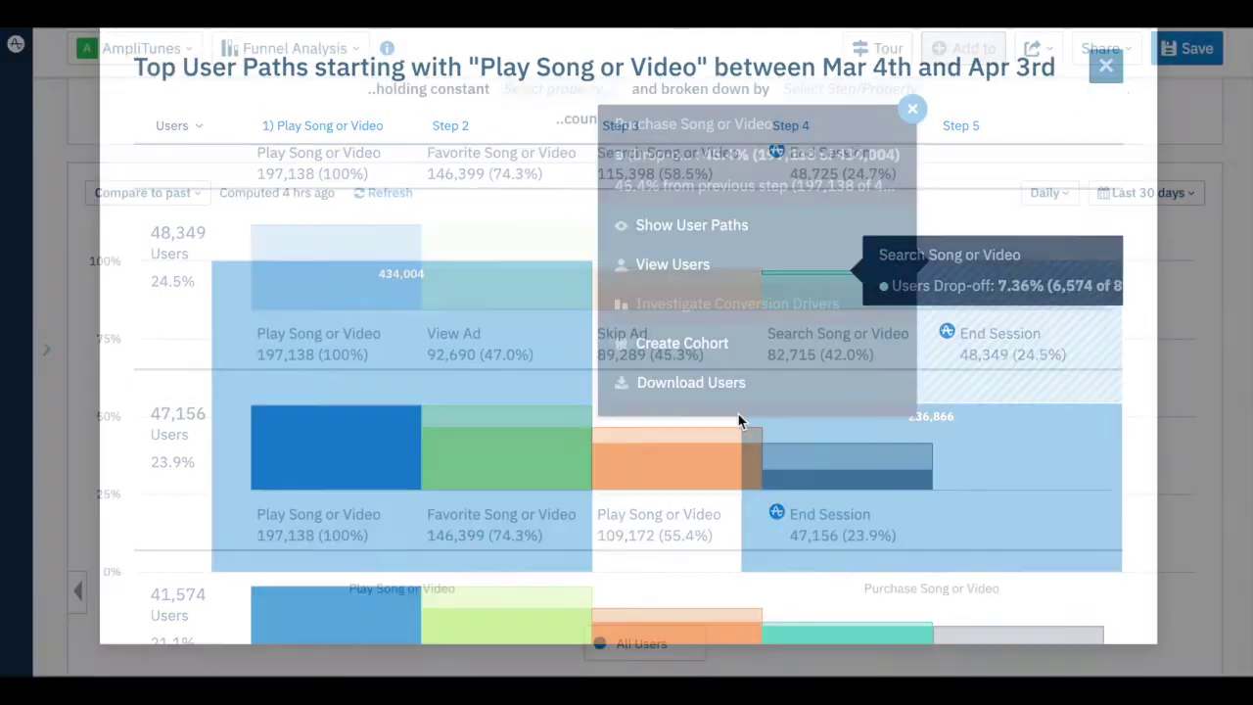
click(694, 268)
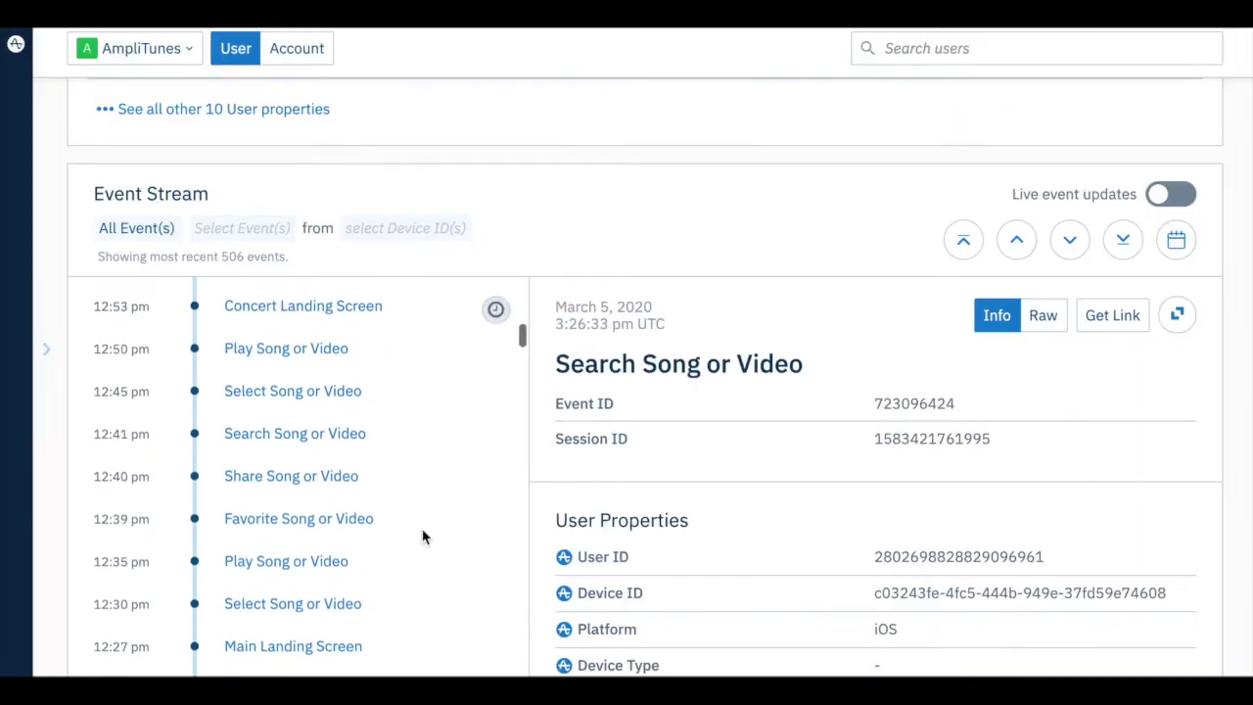
scroll(422, 536, down, 3)
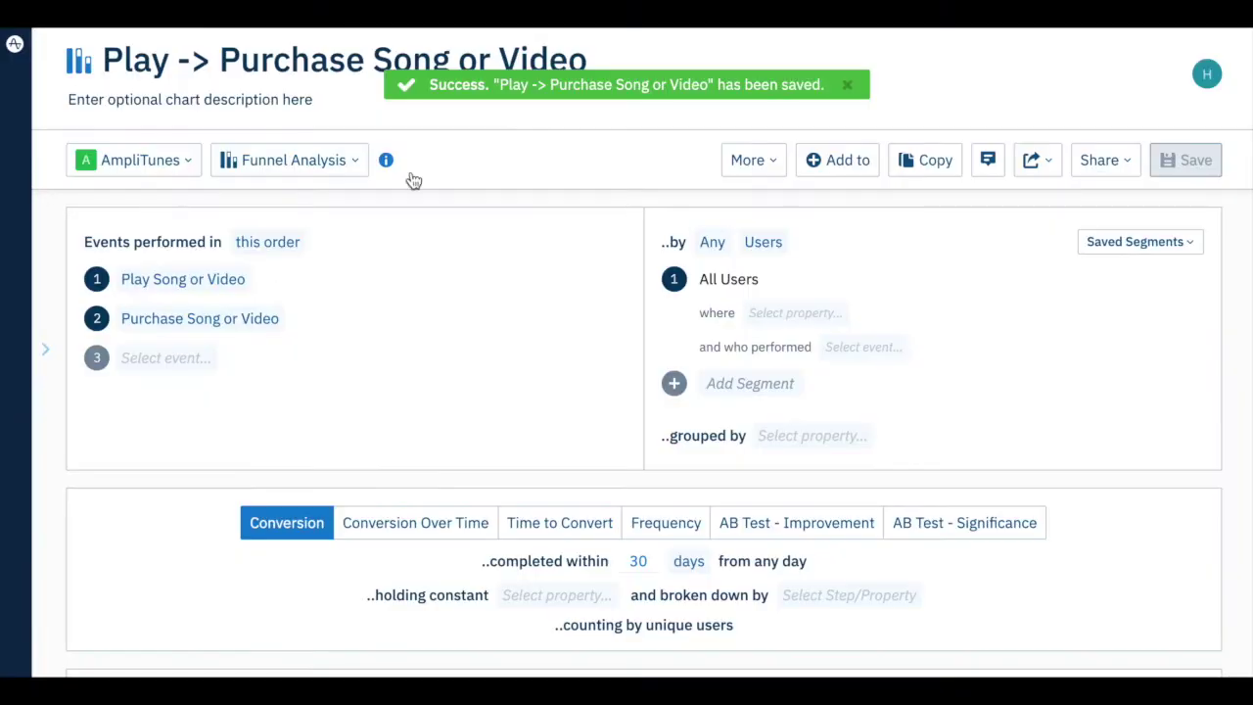
- Add the funnel to a new dashboard titled 'New Song Player Release'
click(853, 166)
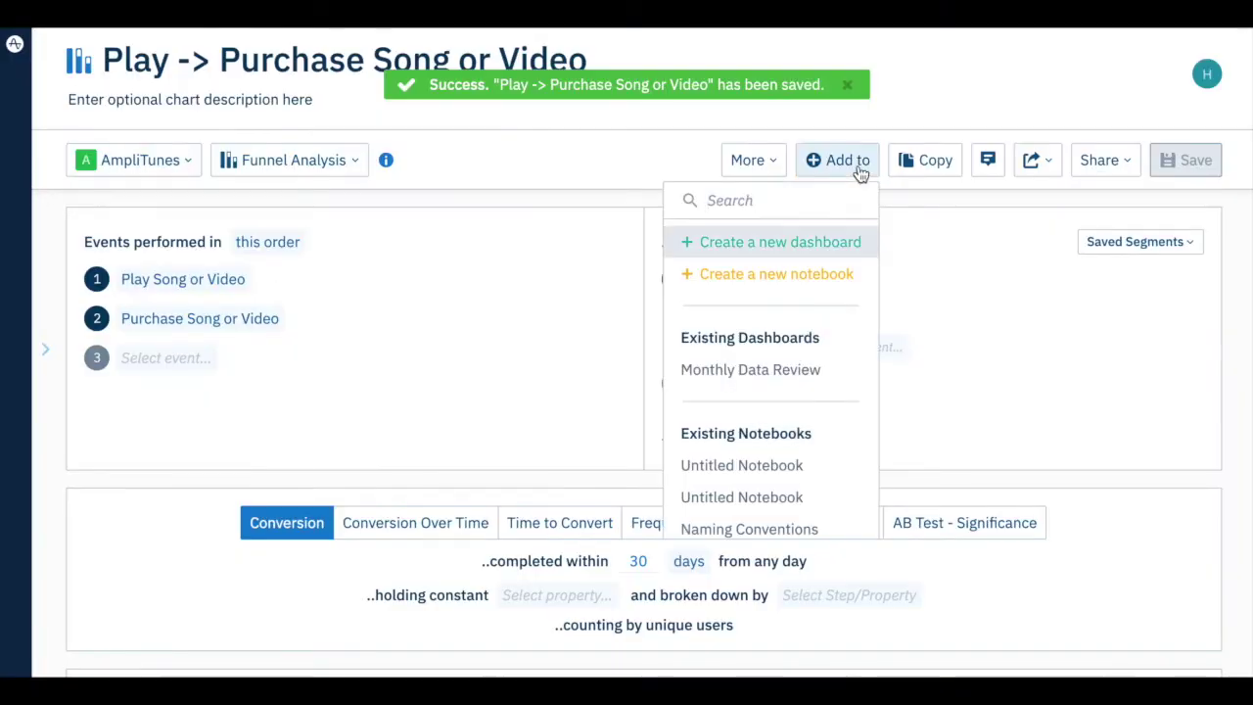
click(766, 249)
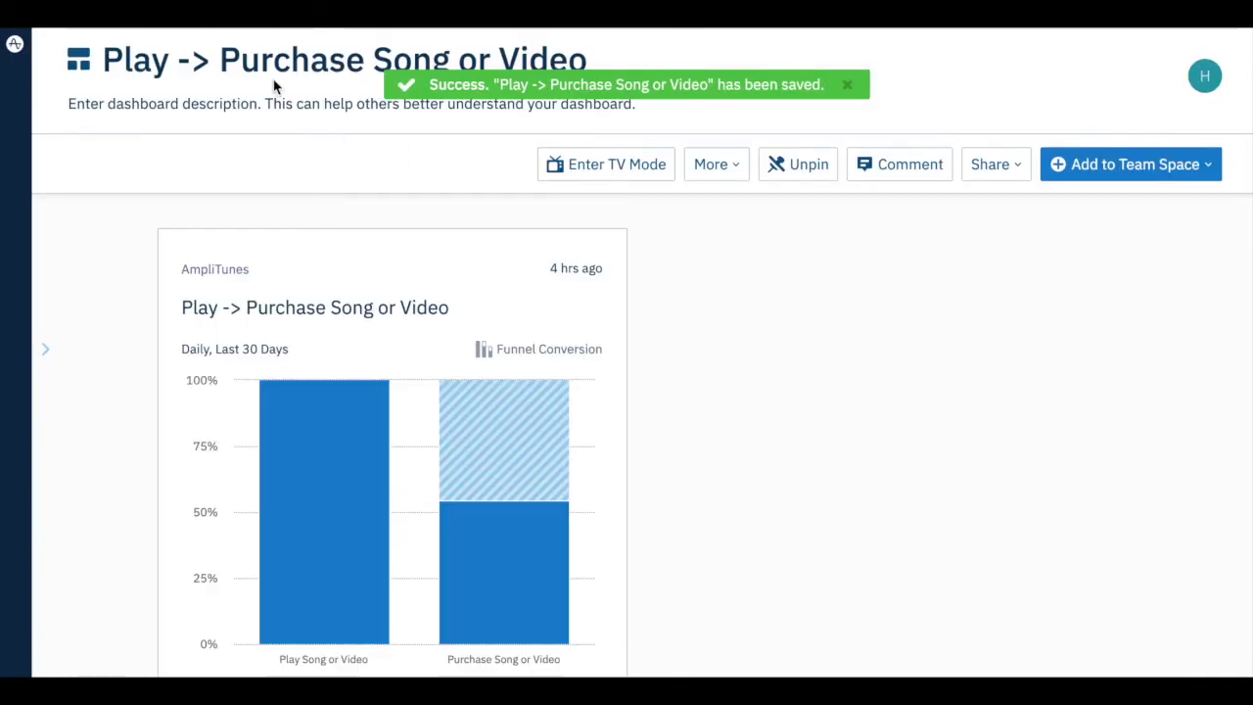
double_click(262, 61)
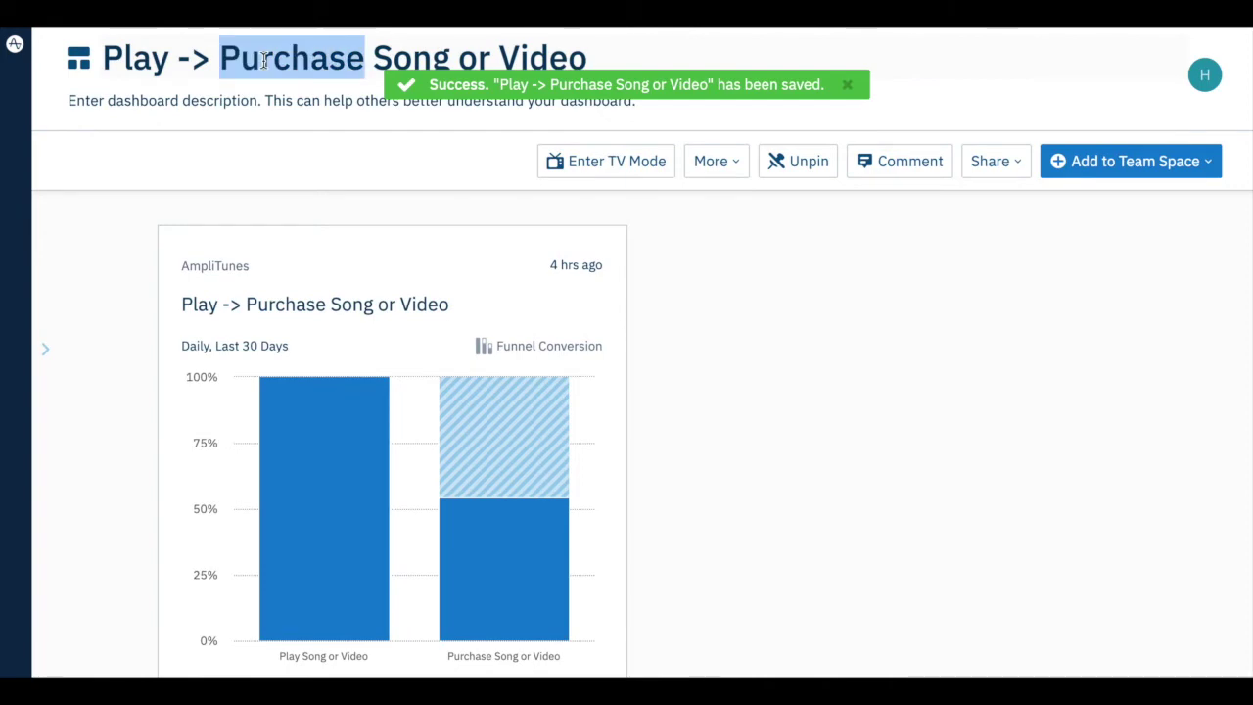
triple_click(262, 61)
text(New Song Play)
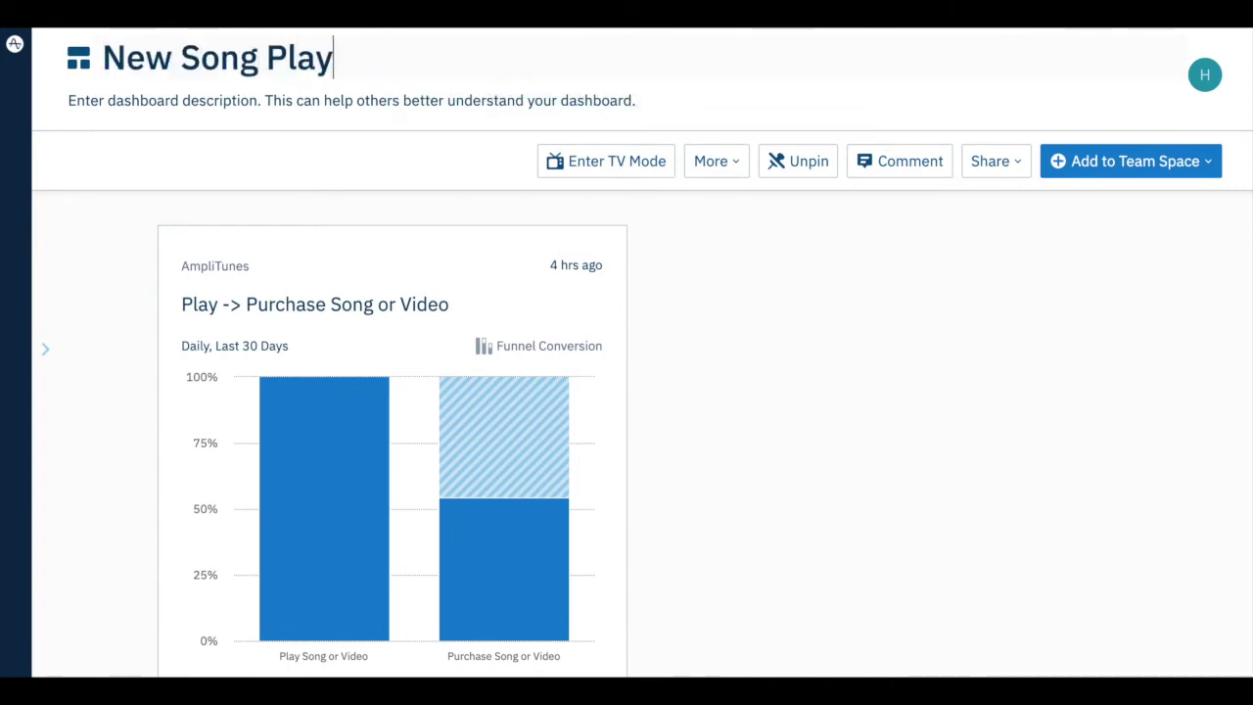
text(er Release)
key(Return)
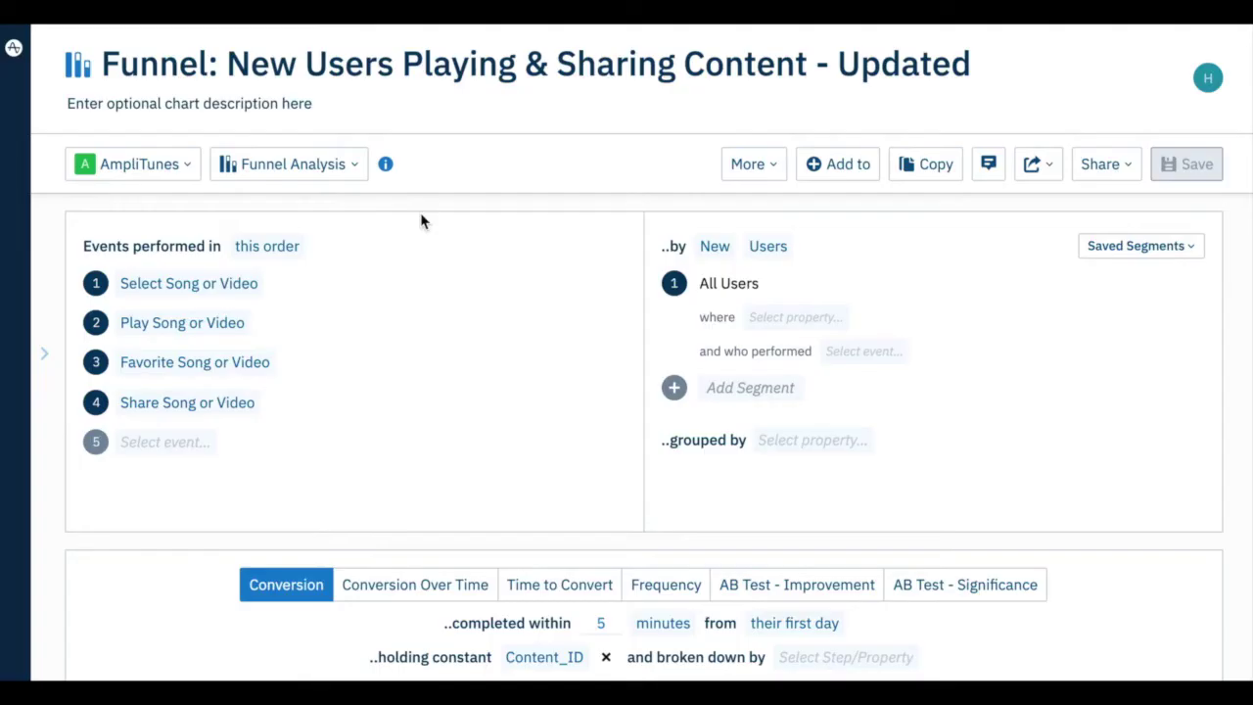
- Rename the All Users funnel series to 'New User Activity Around Songs'
mouse_move(132, 288)
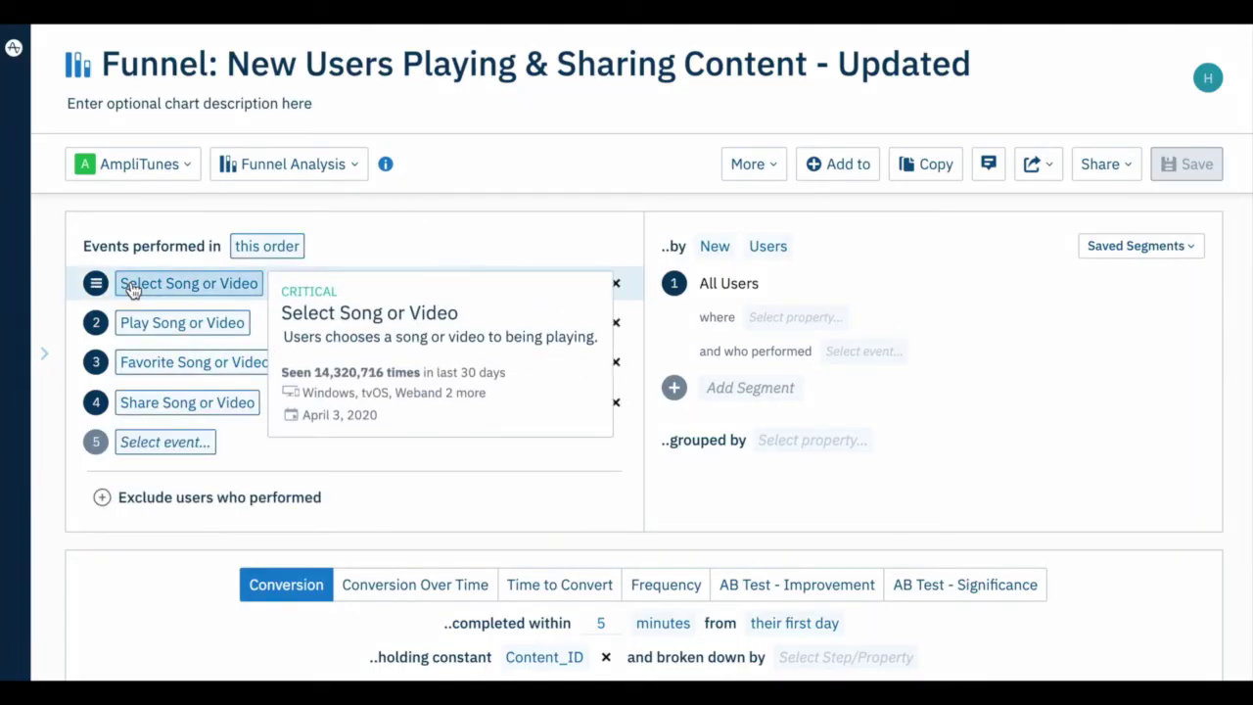
mouse_move(126, 327)
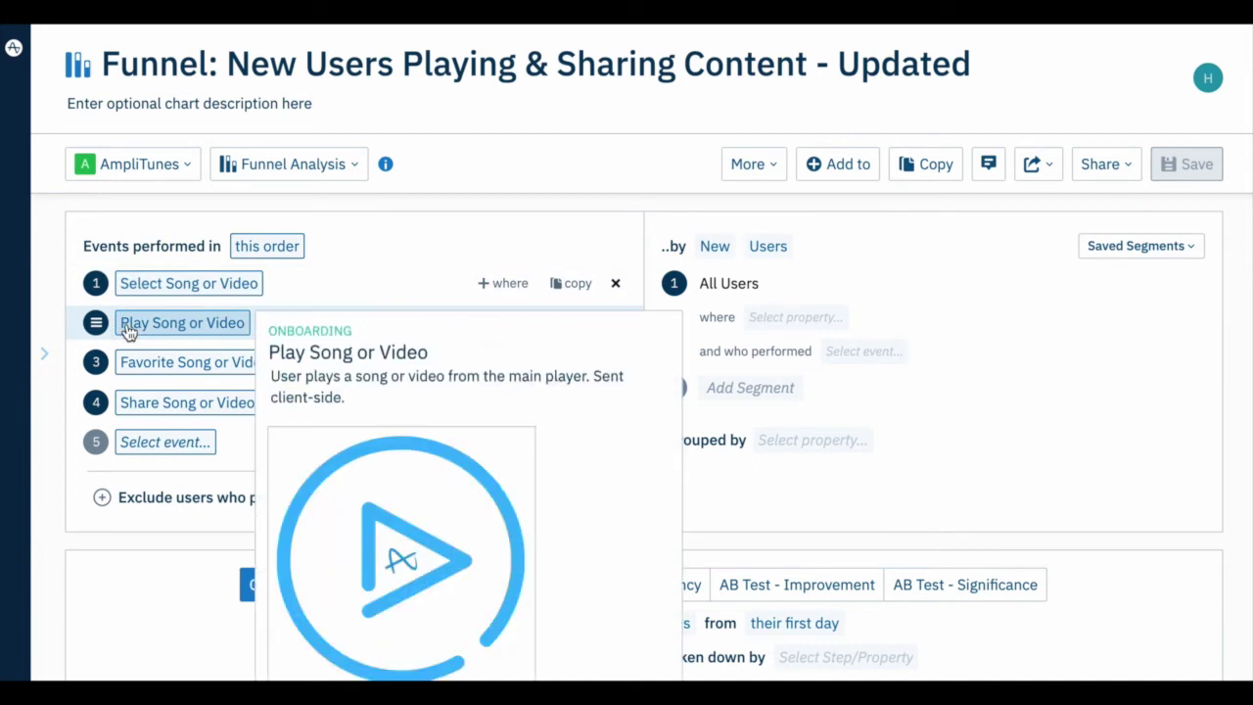
mouse_move(127, 358)
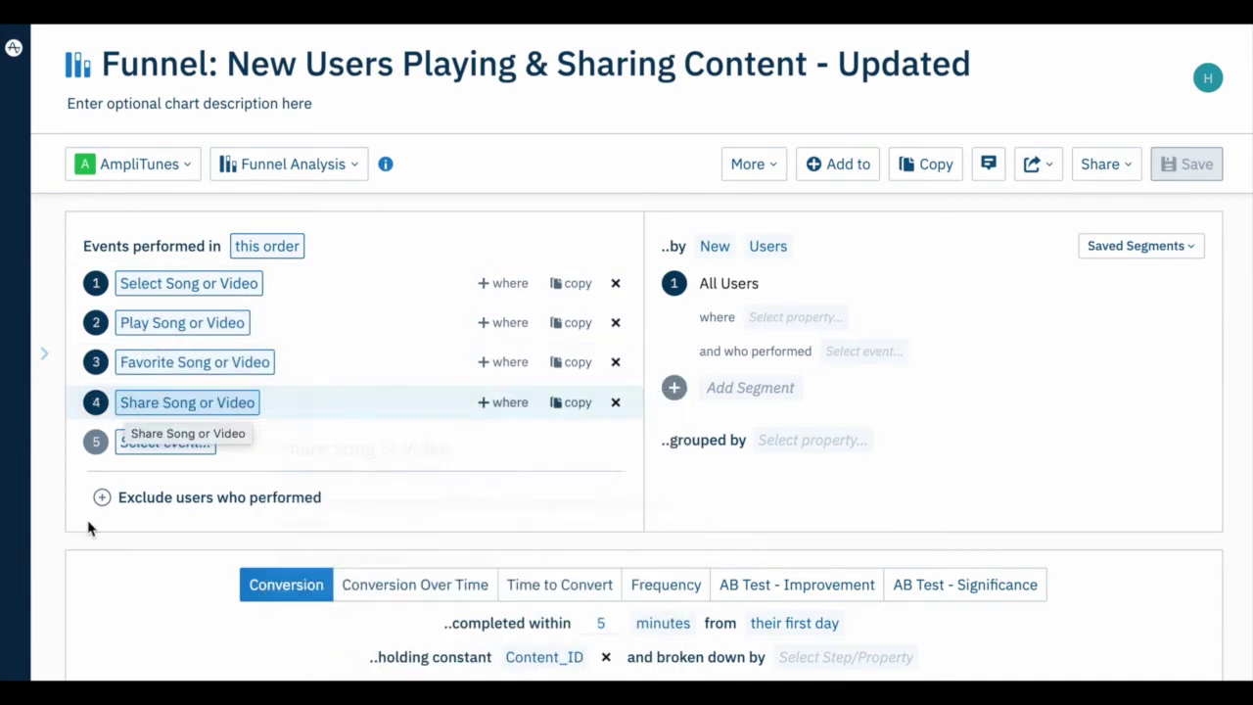
scroll(88, 528, down, 10)
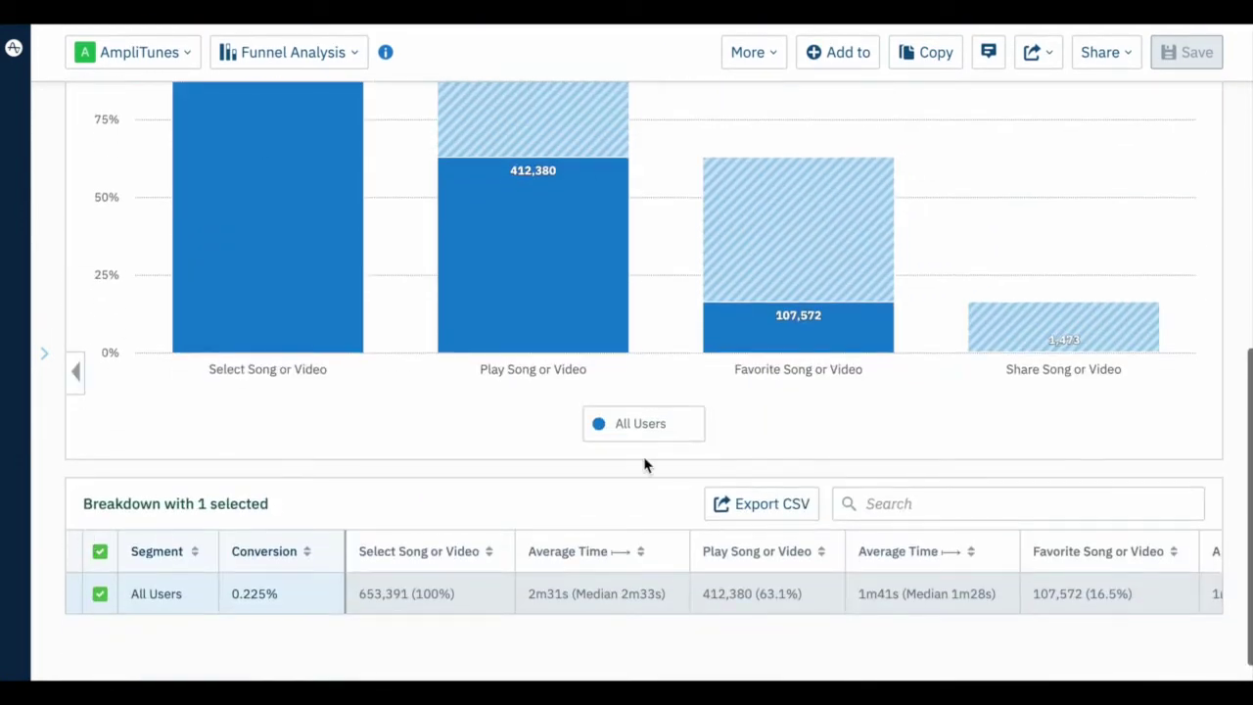
scroll(656, 455, up, 1)
click(681, 468)
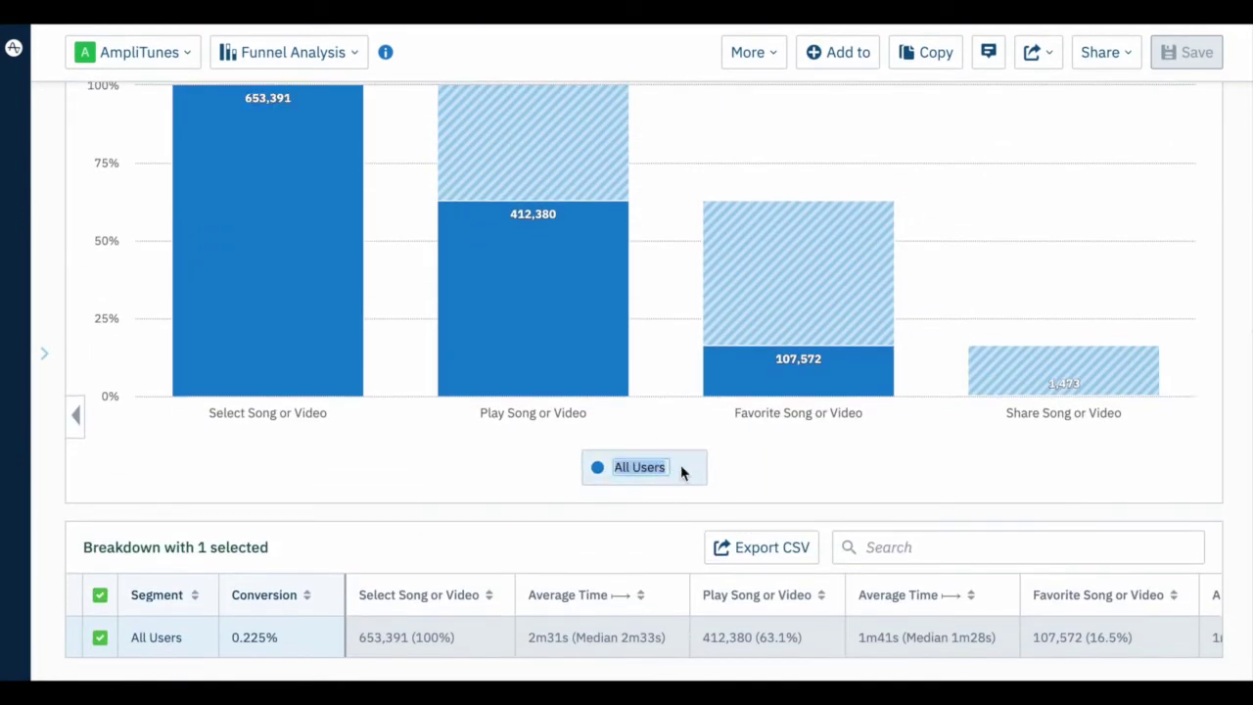
text(New User Activity)
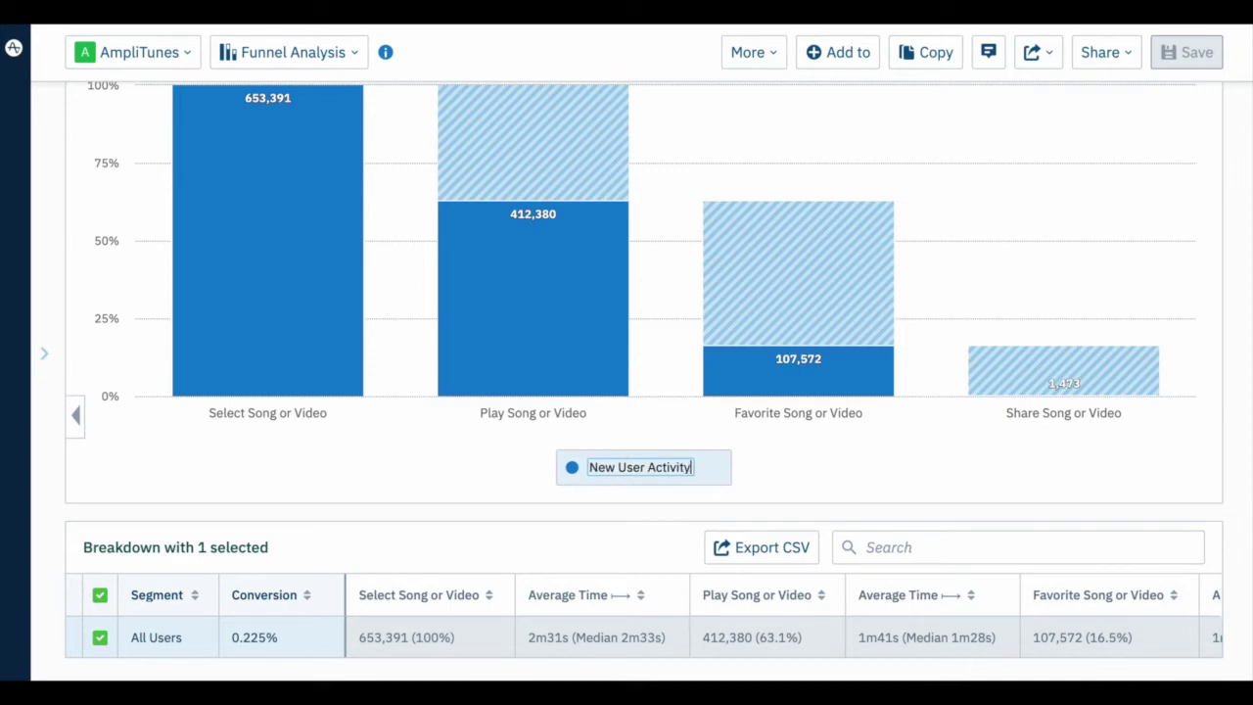
text( Around Songs)
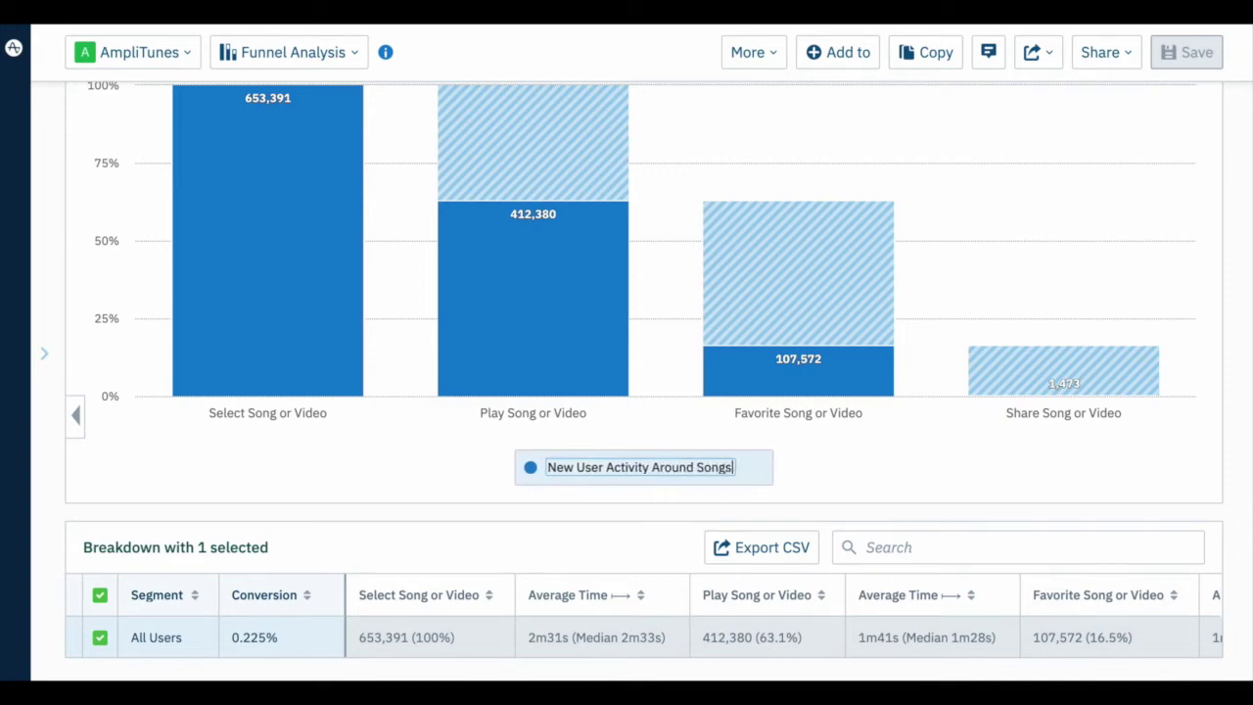
- Confirm the segment label and retitle the notebook 'New User Behaviors'
click(861, 469)
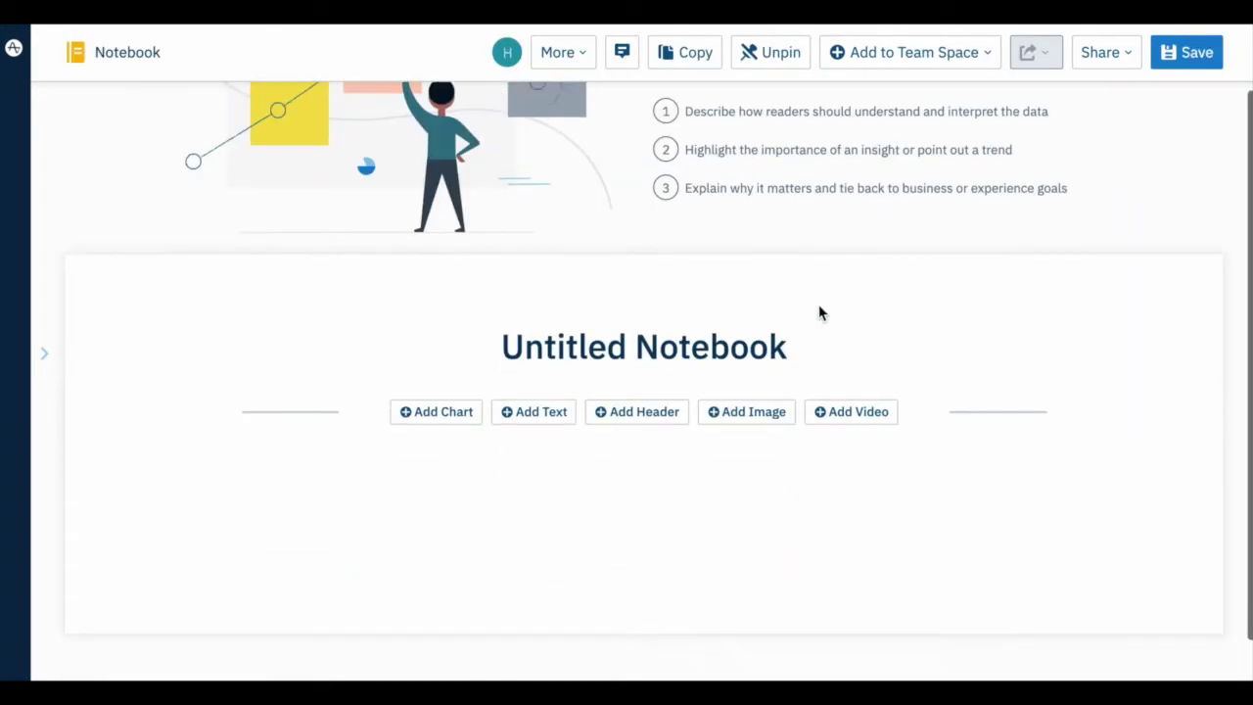
click(685, 342)
drag(672, 355, 196, 340)
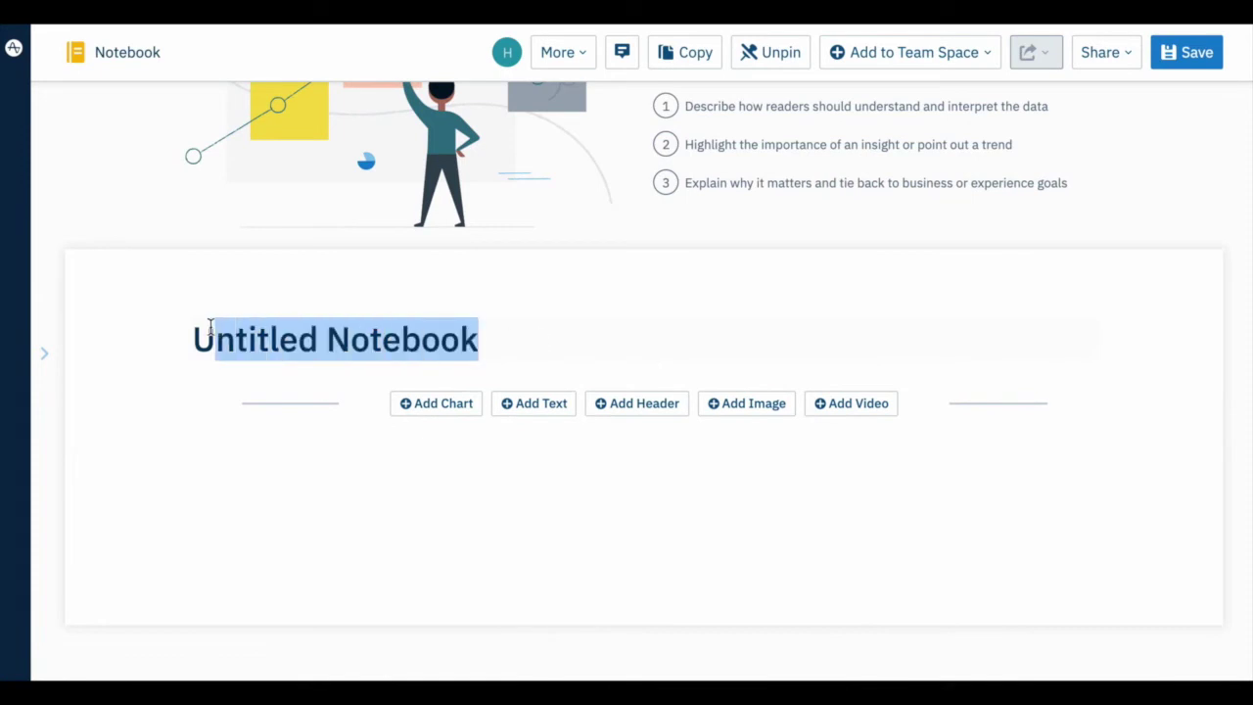
text(New User Behaviors)
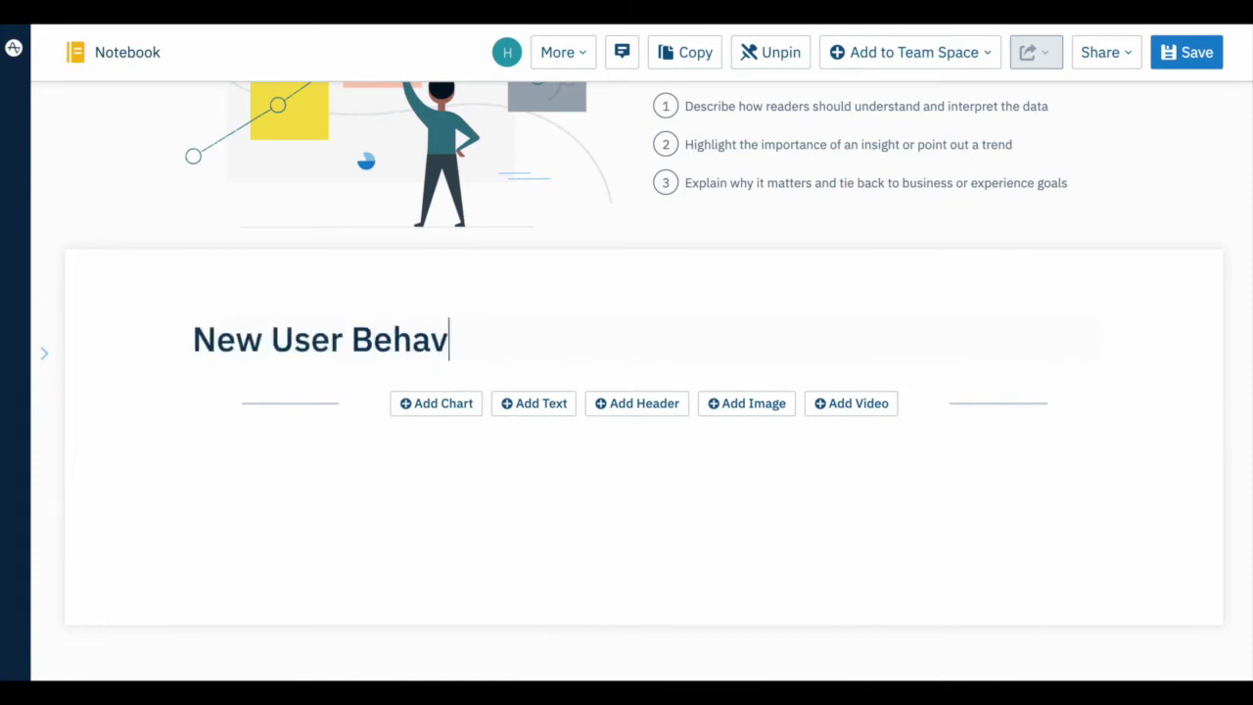
- Add the note 'Looks like new user shares are going down over the last month' and save
click(518, 402)
scroll(699, 392, down, 2)
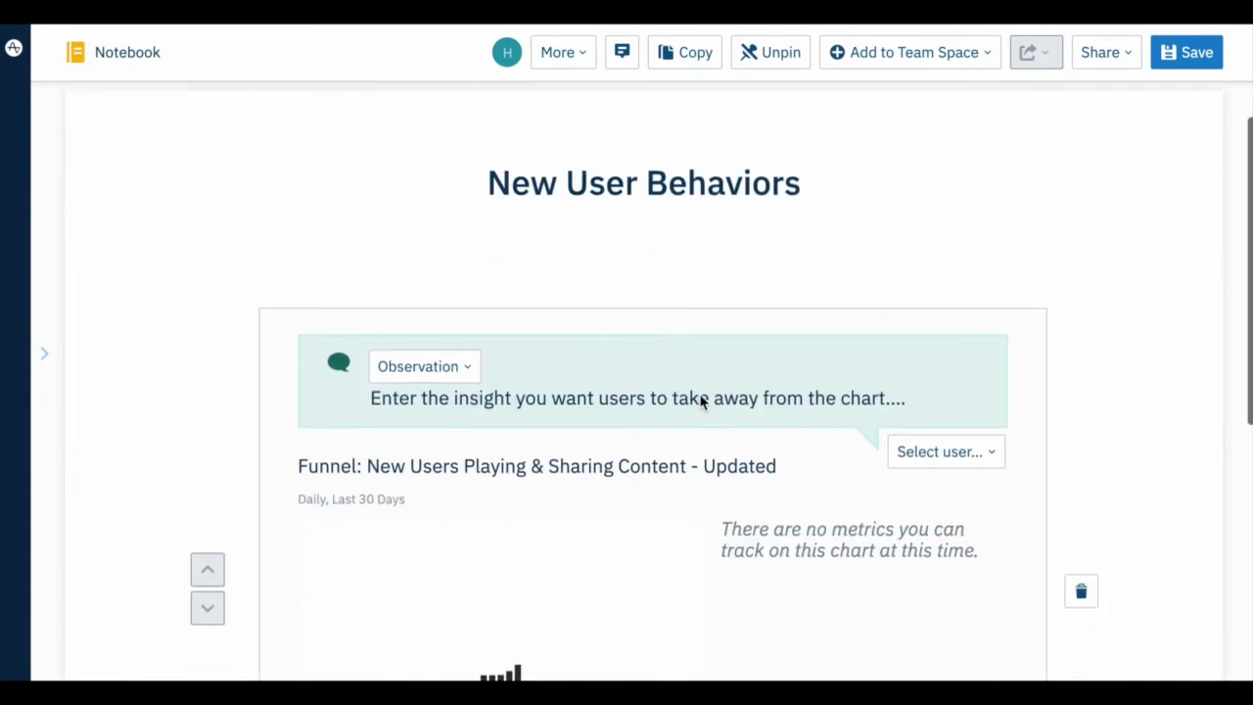
scroll(699, 396, down, 2)
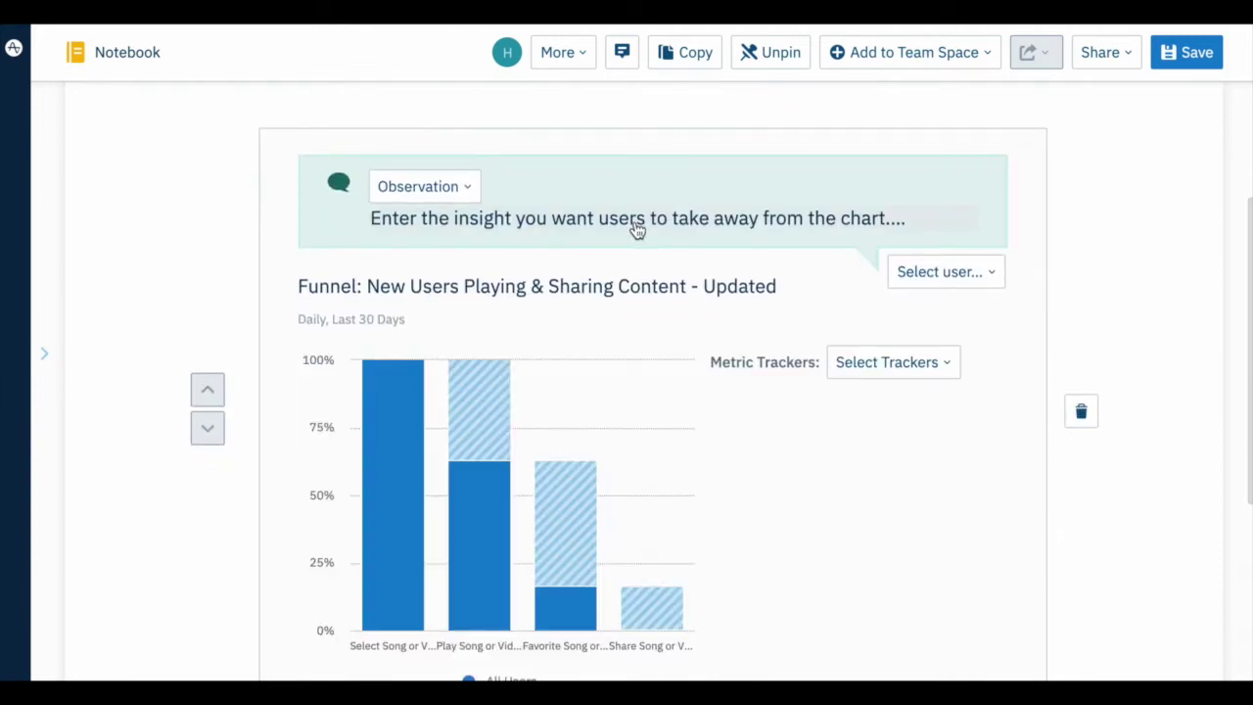
click(634, 218)
text(Looks like new user share)
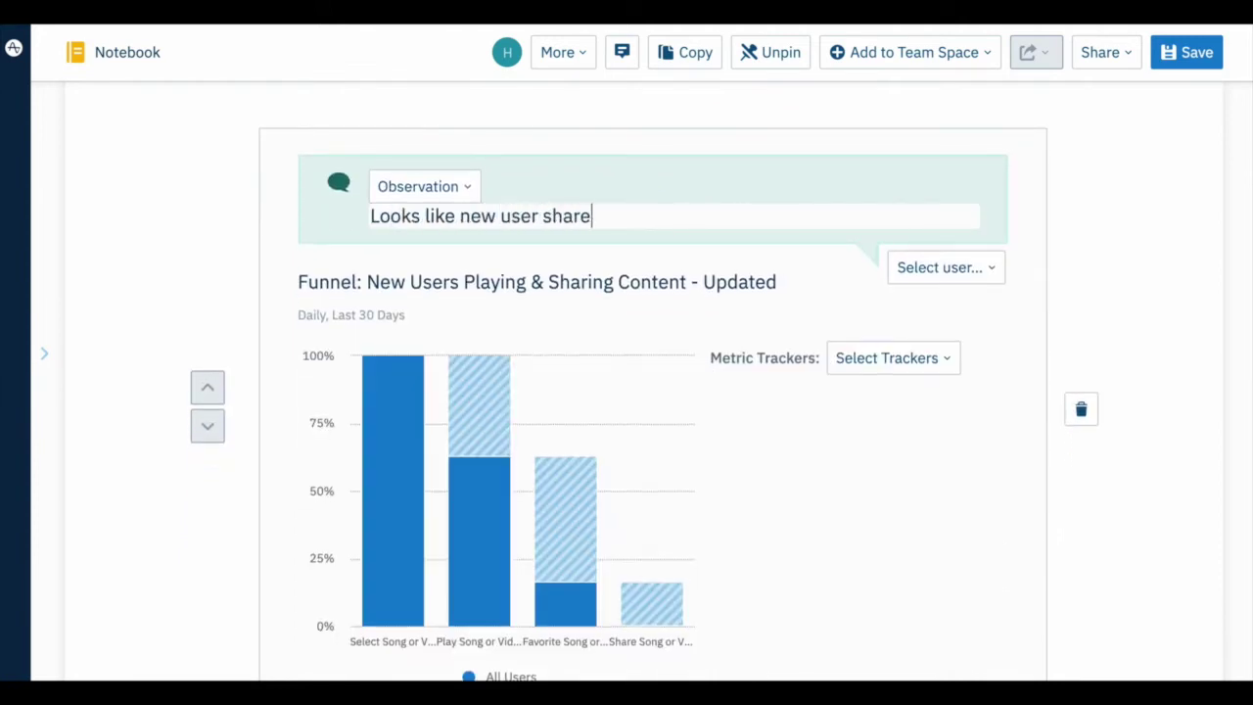
text(s are going down over the las)
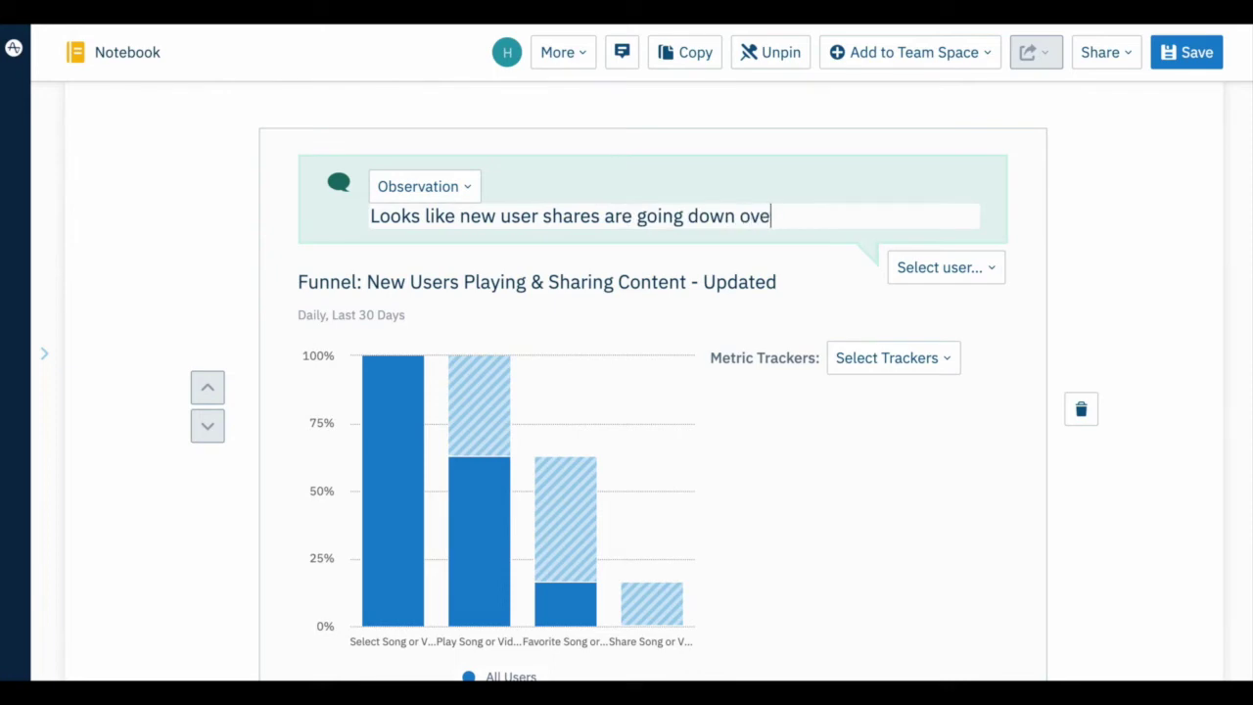
text(t month)
click(1188, 51)
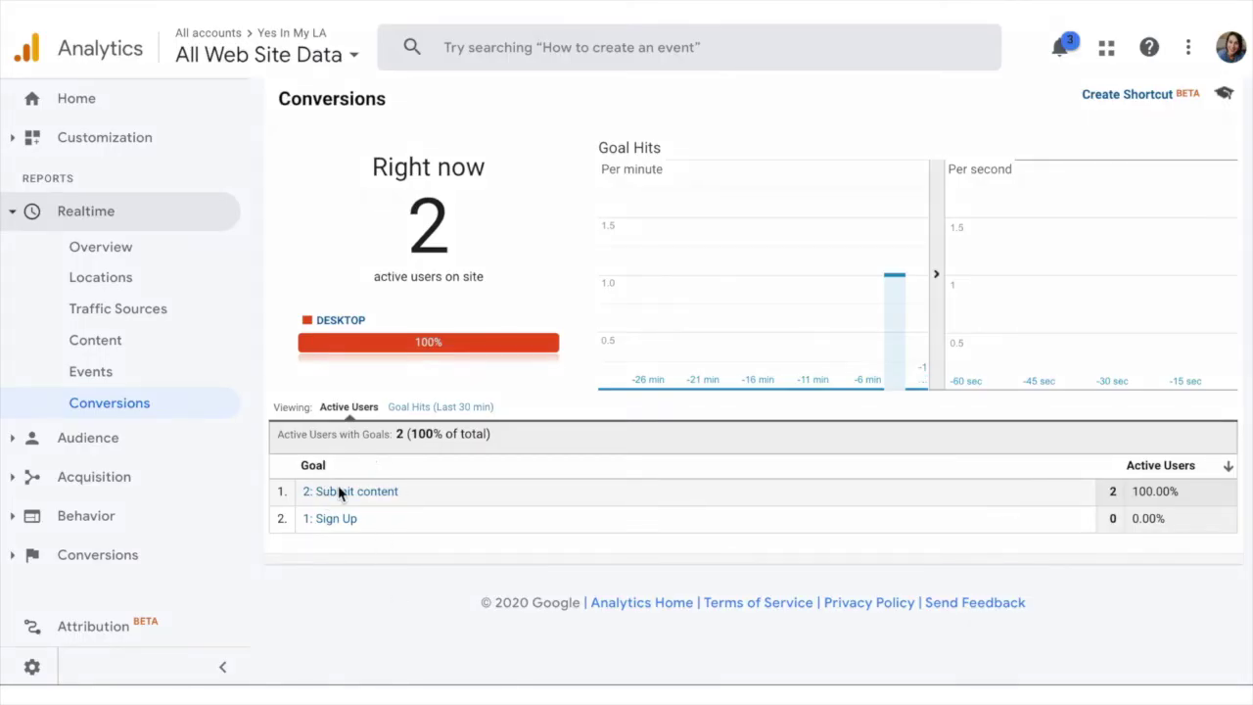
- View realtime Submit content goal data, then start a custom report and return to Custom Reports
click(340, 499)
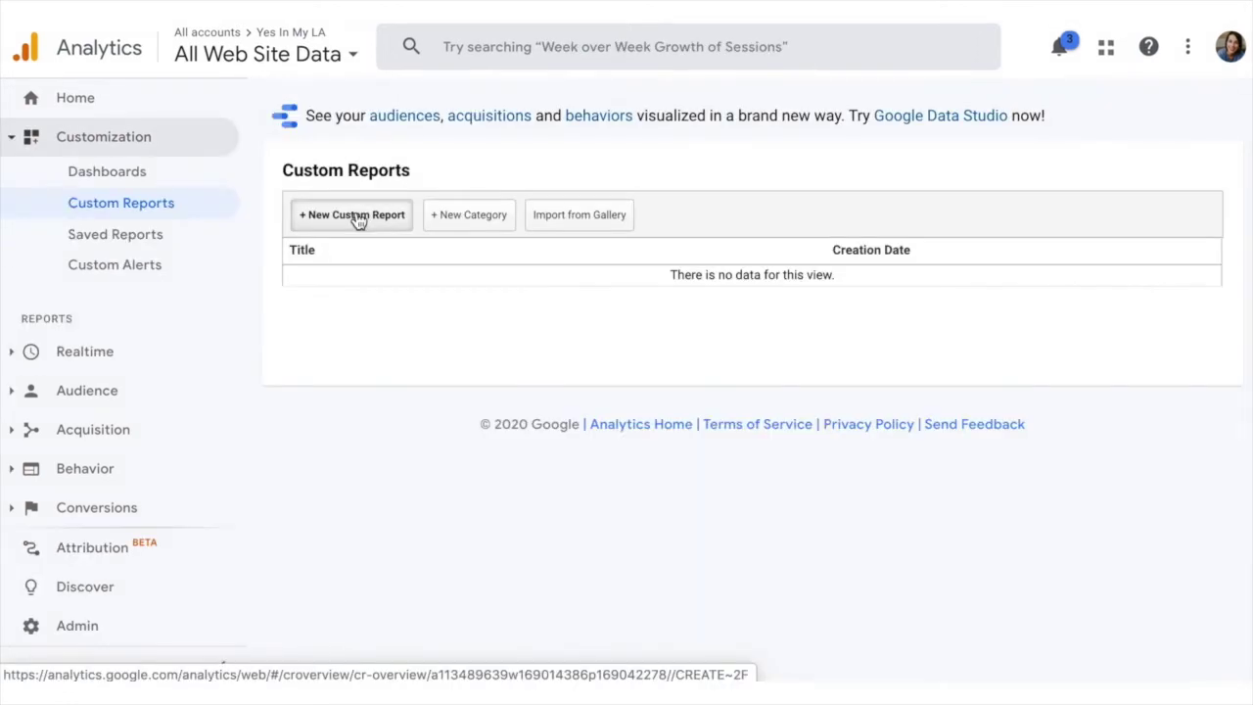
click(358, 216)
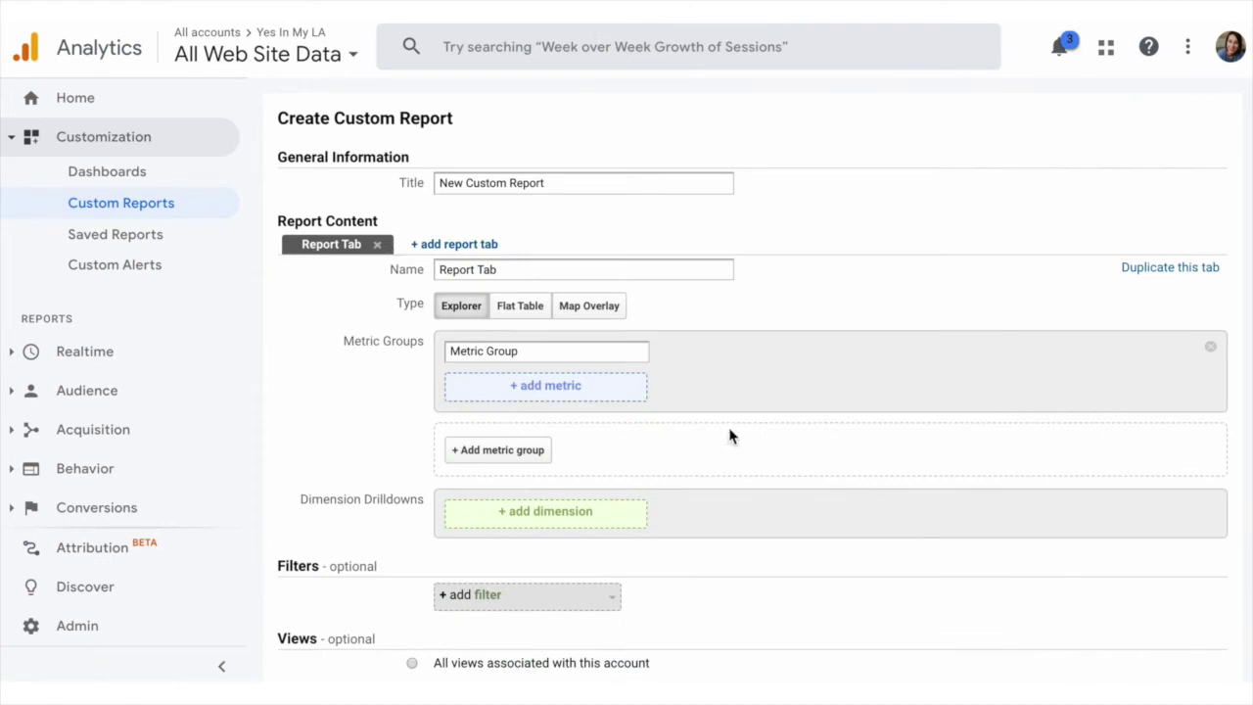
scroll(729, 436, down, 2)
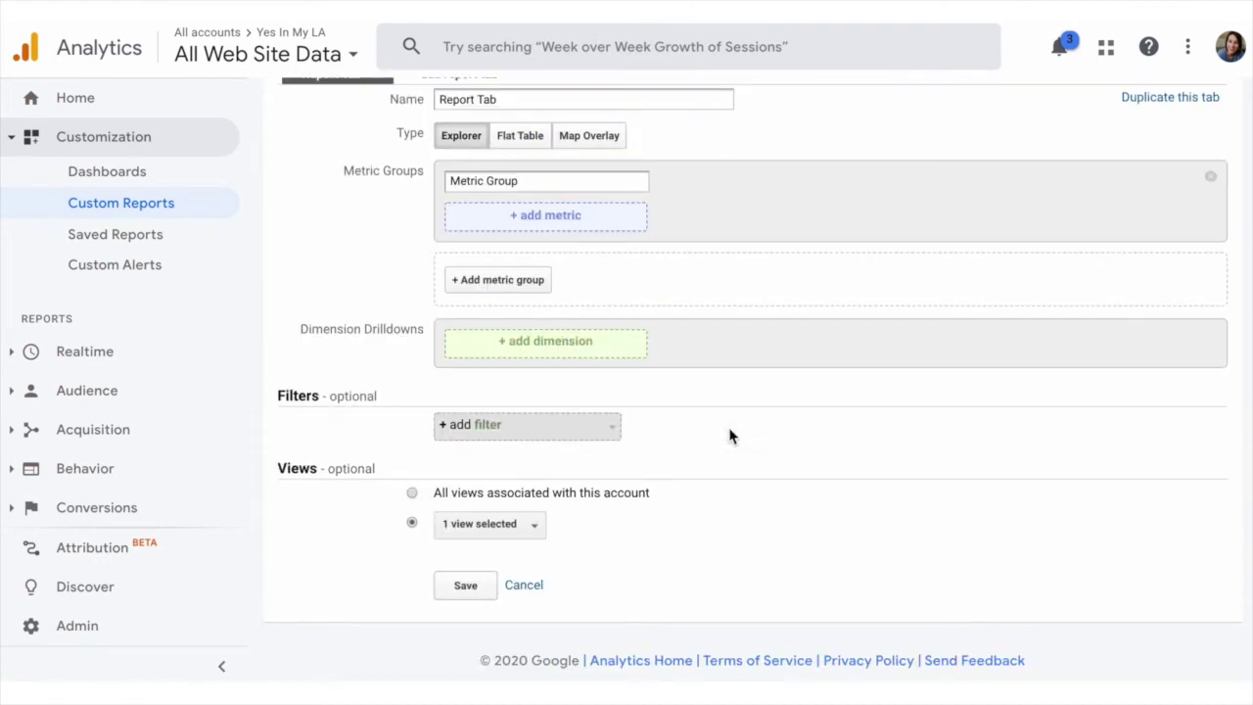
scroll(730, 435, up, 2)
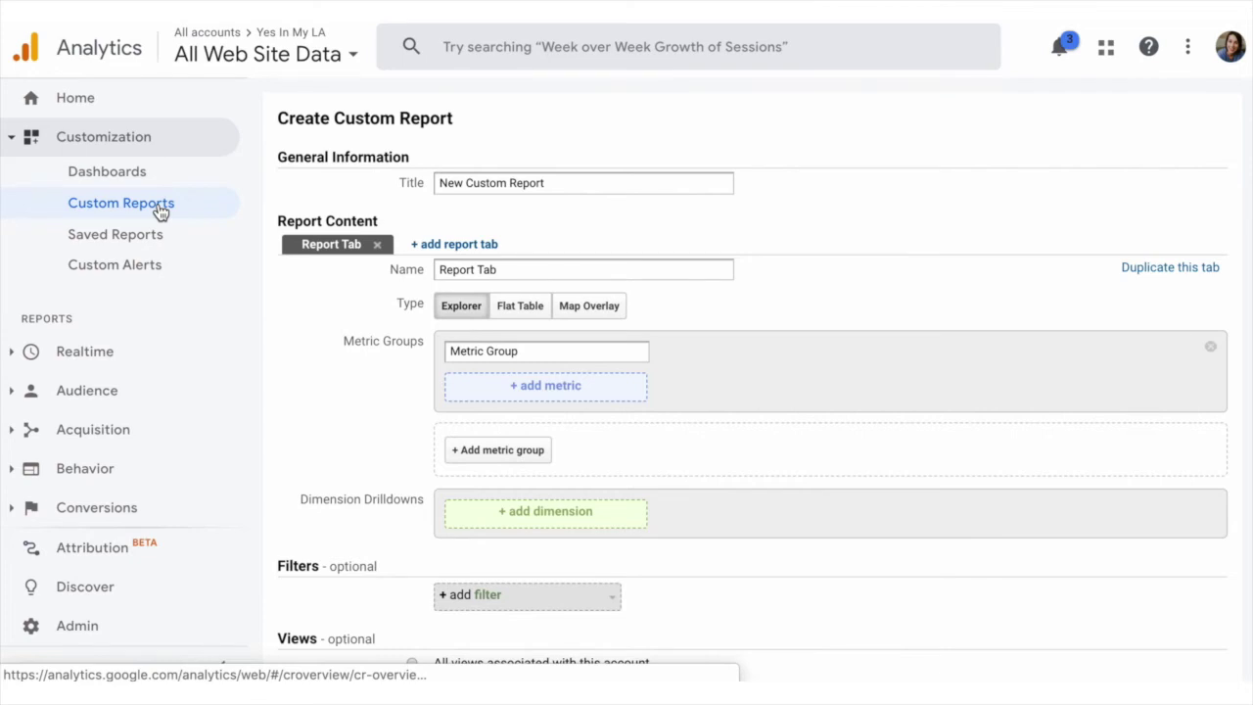
click(161, 213)
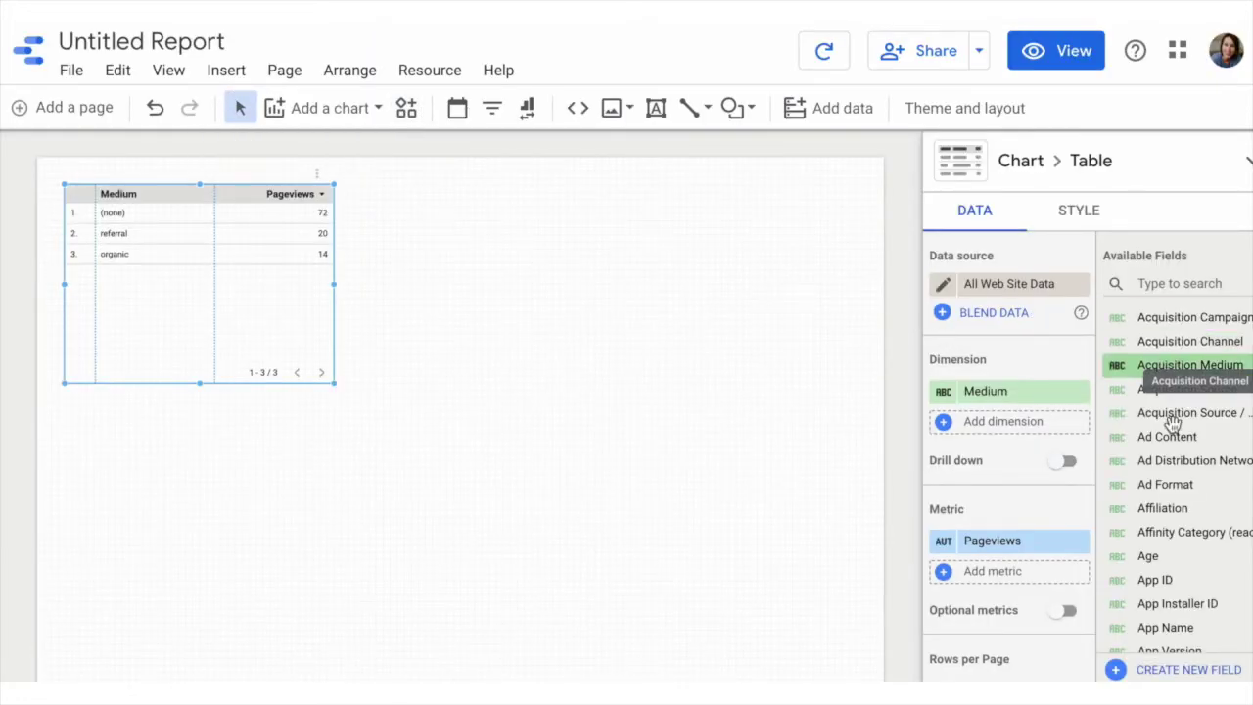
scroll(1172, 470, down, 3)
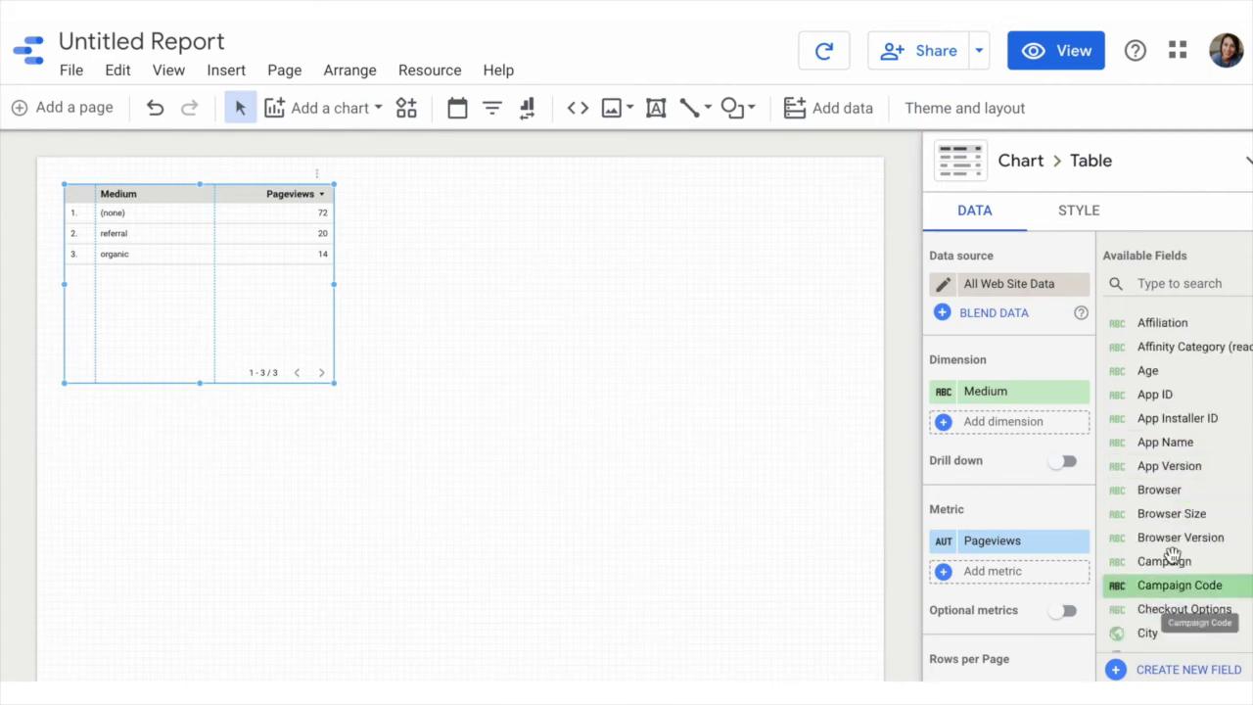
scroll(970, 579, down, 4)
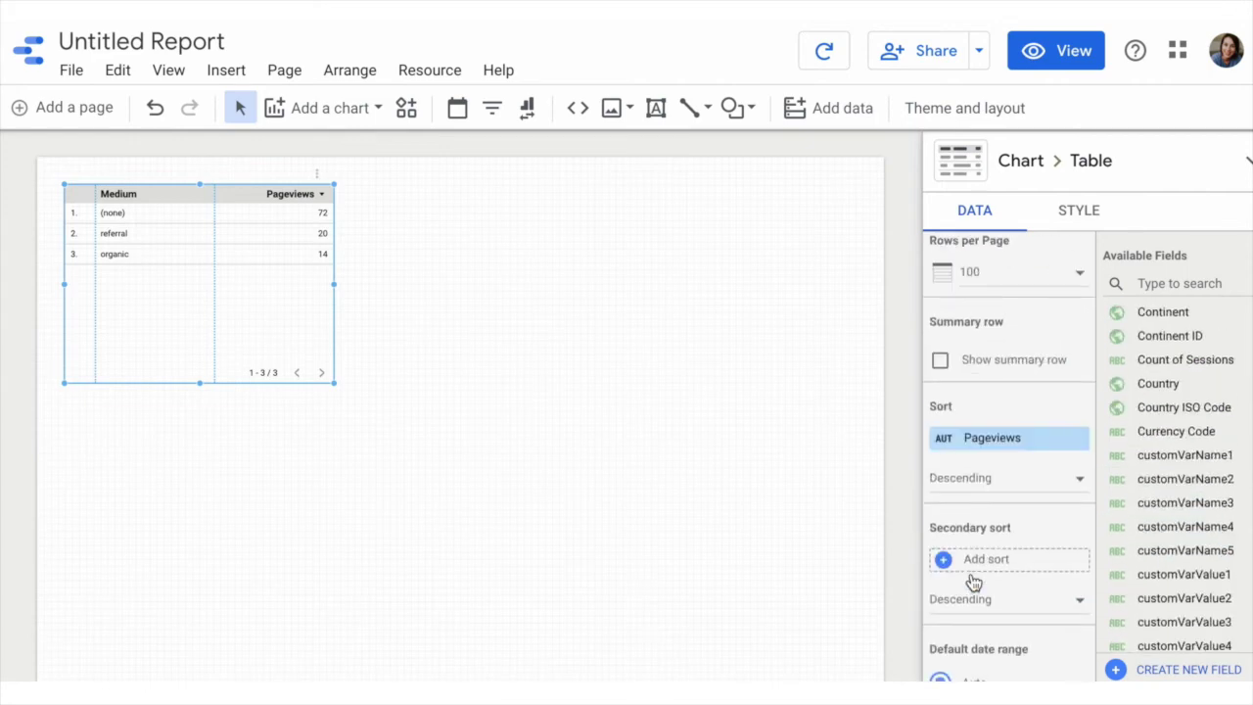
scroll(973, 577, up, 5)
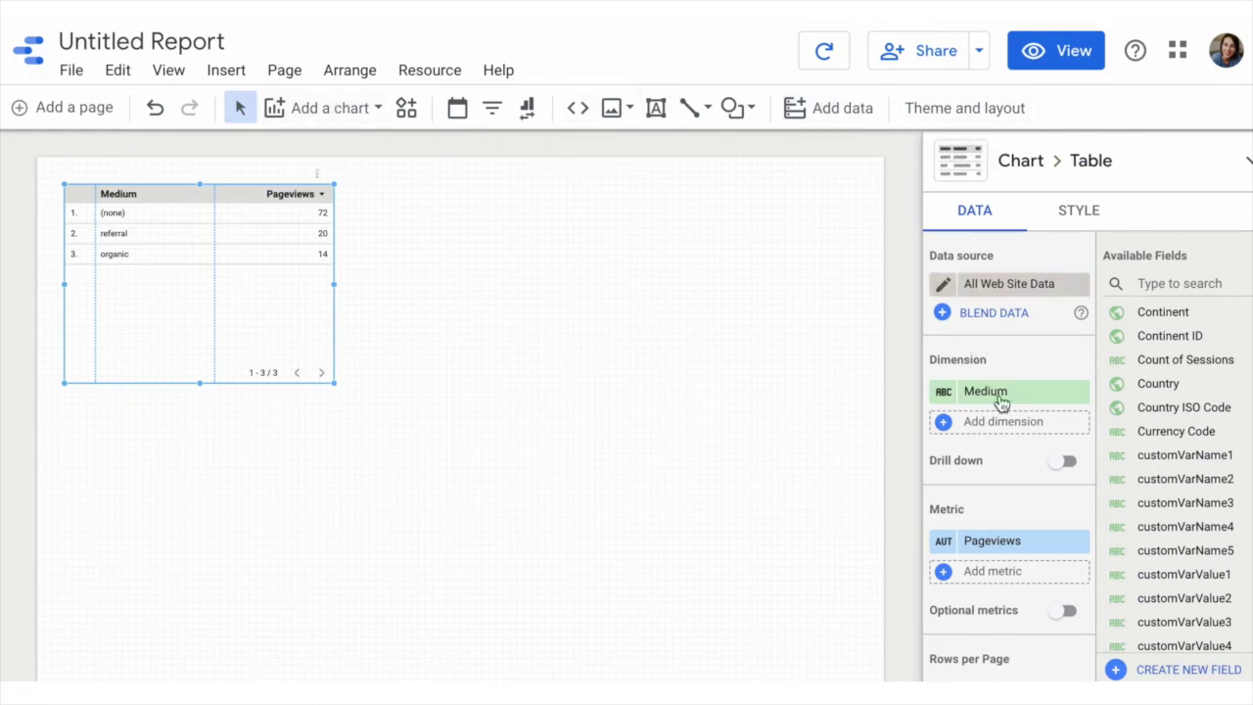
scroll(1000, 401, down, 4)
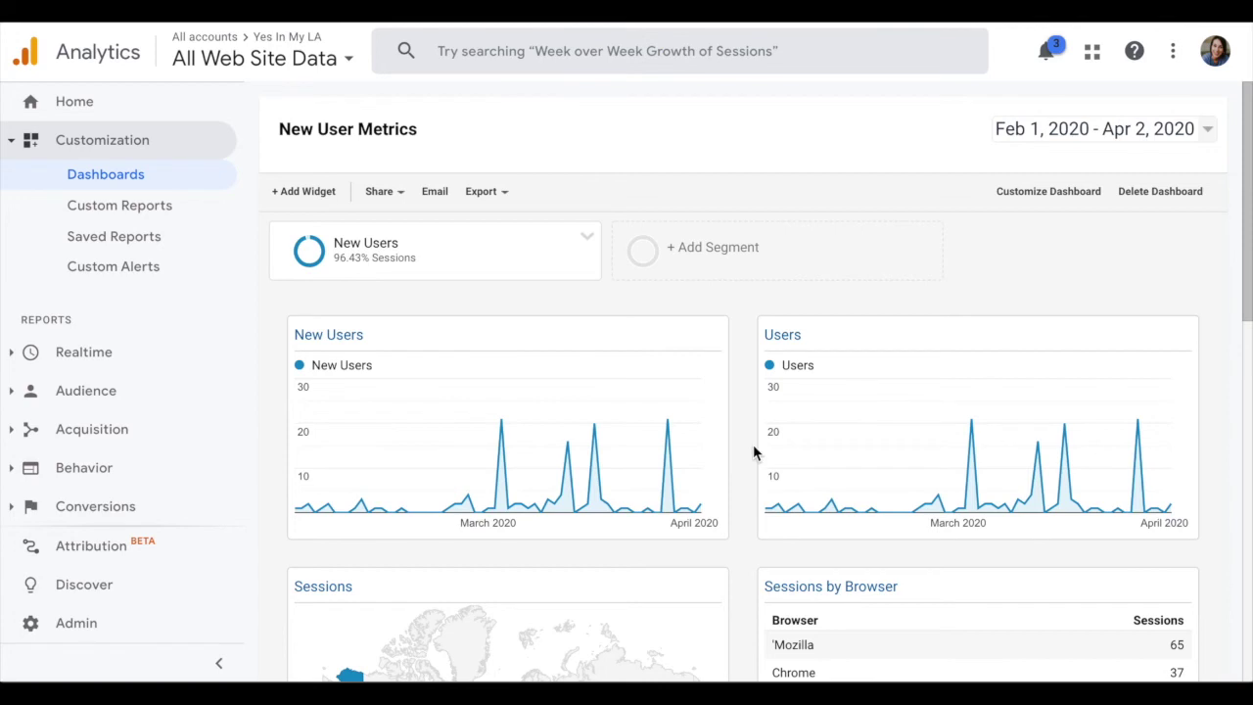
- Share the New User Metrics dashboard using the Share Object option
click(383, 192)
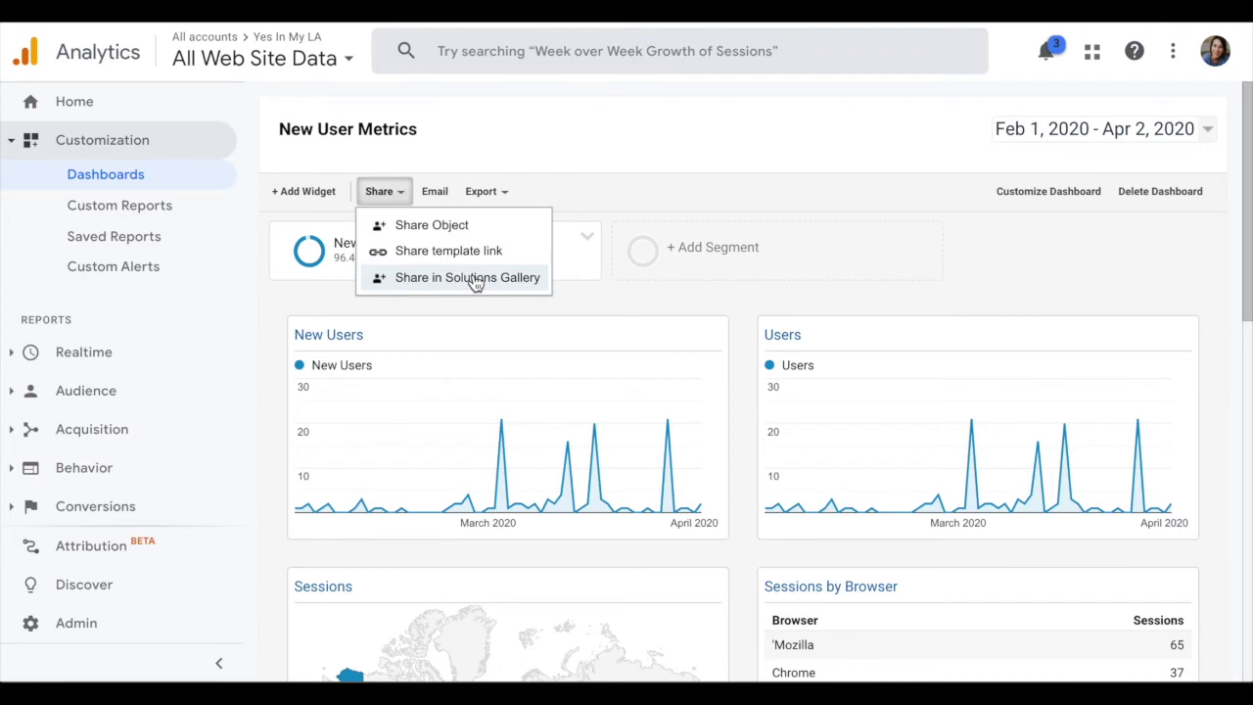
click(453, 233)
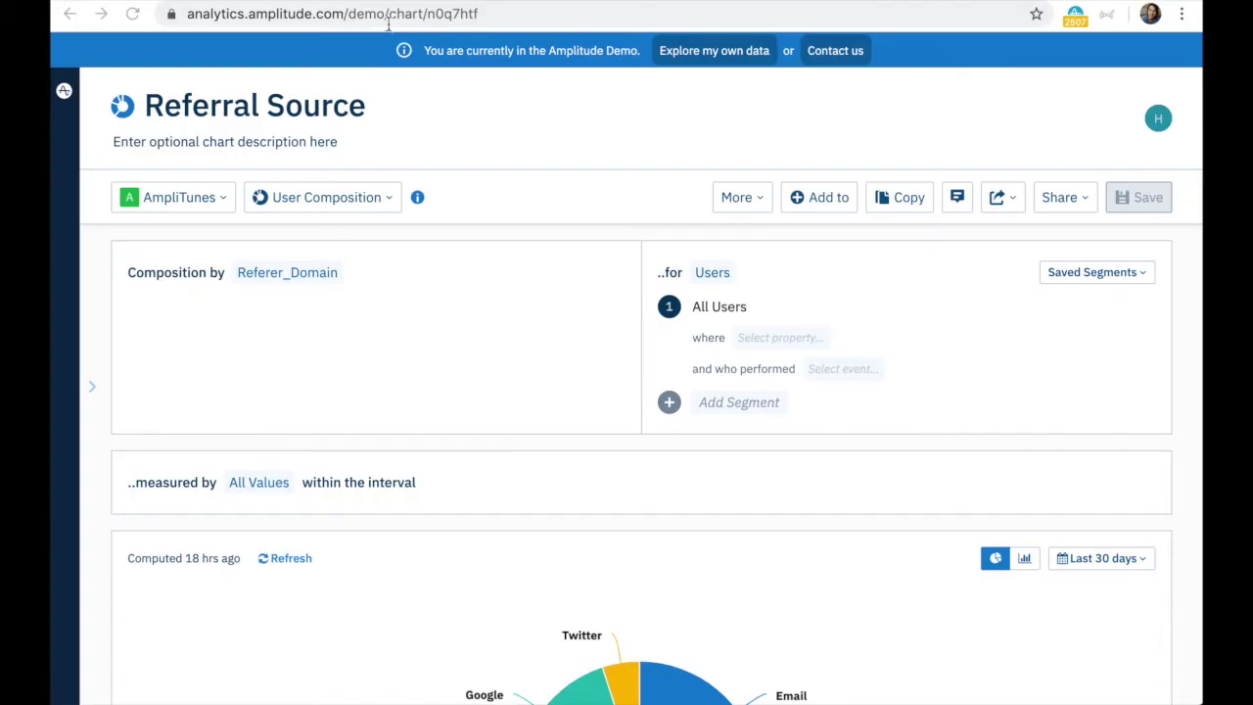
click(389, 16)
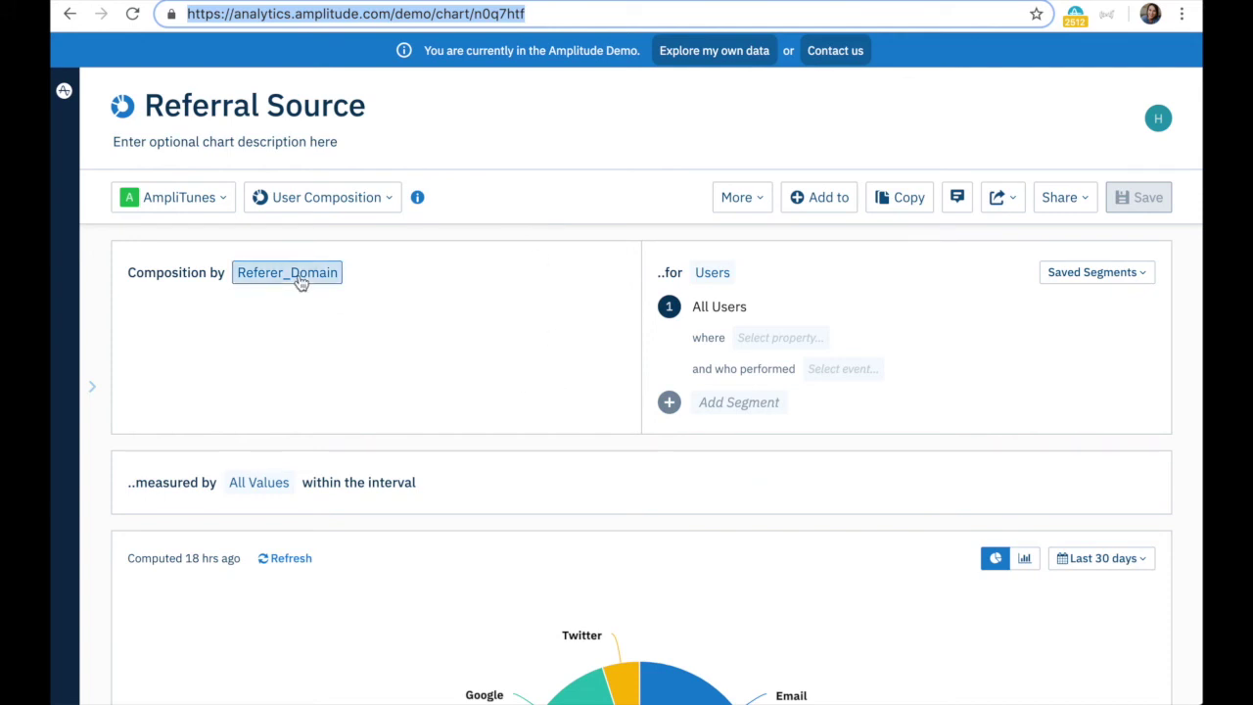
- Restrict the Referral Source chart's All Users segment to Paying equals true
click(771, 348)
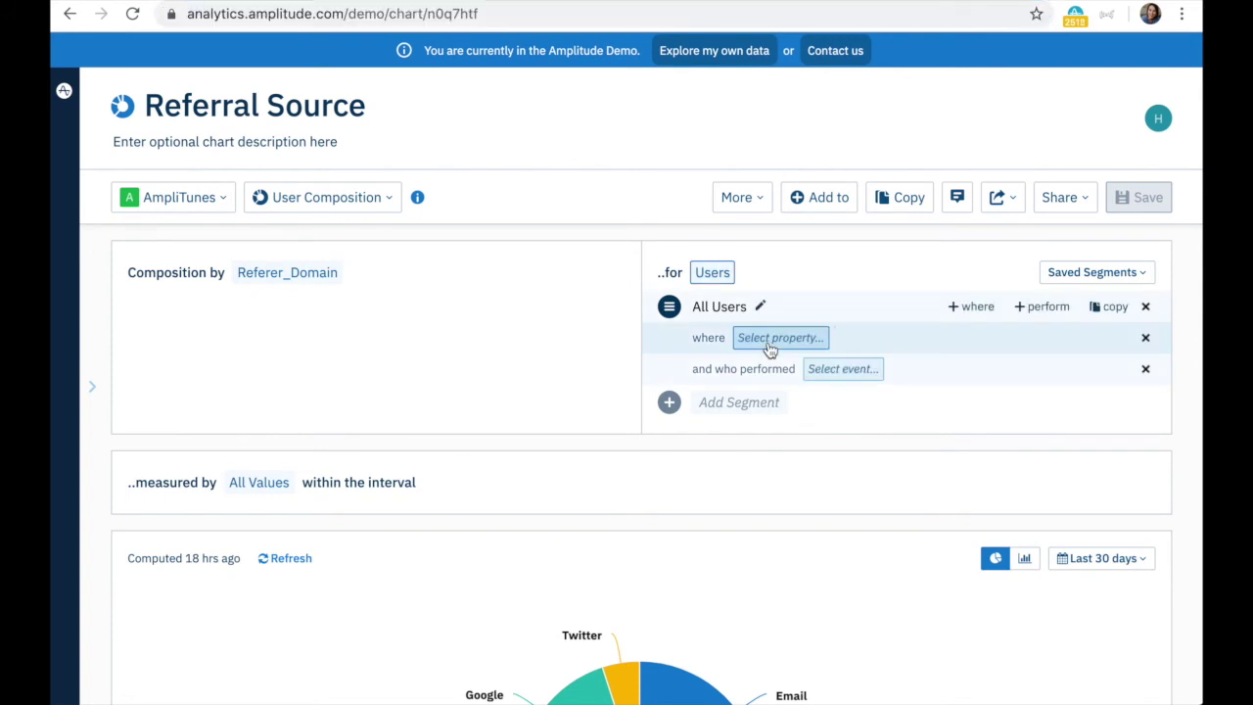
click(696, 442)
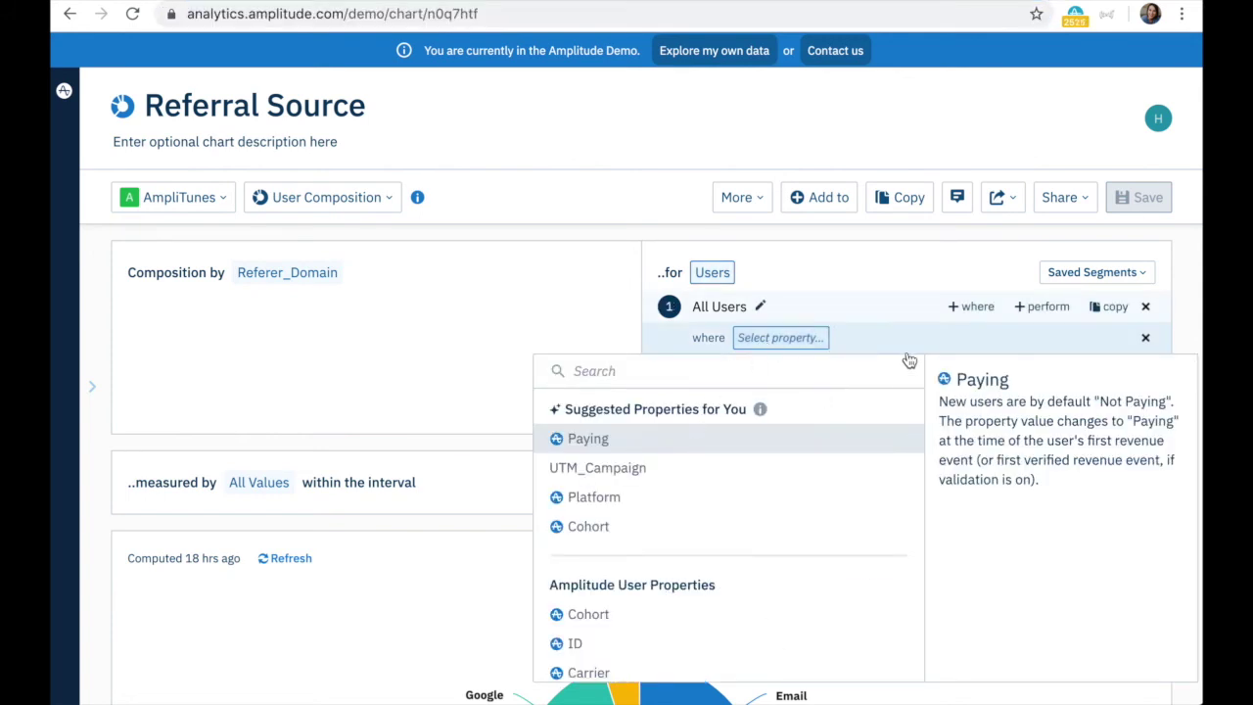
click(829, 475)
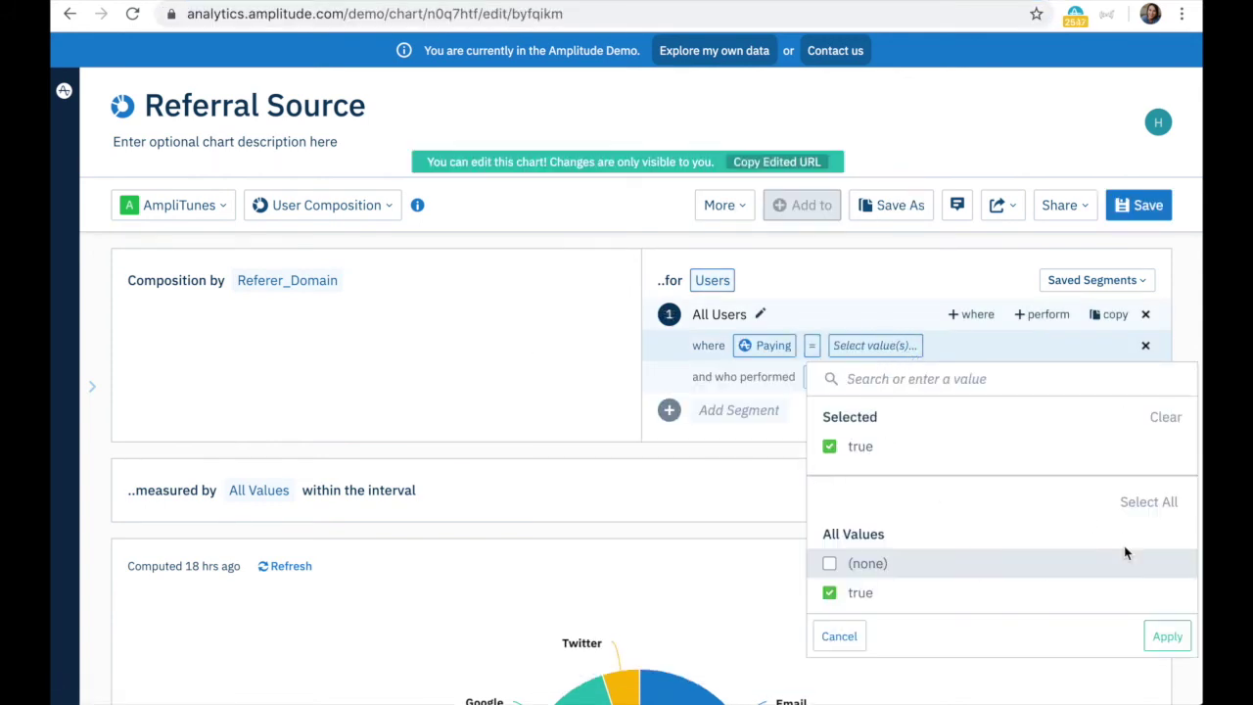
click(1167, 636)
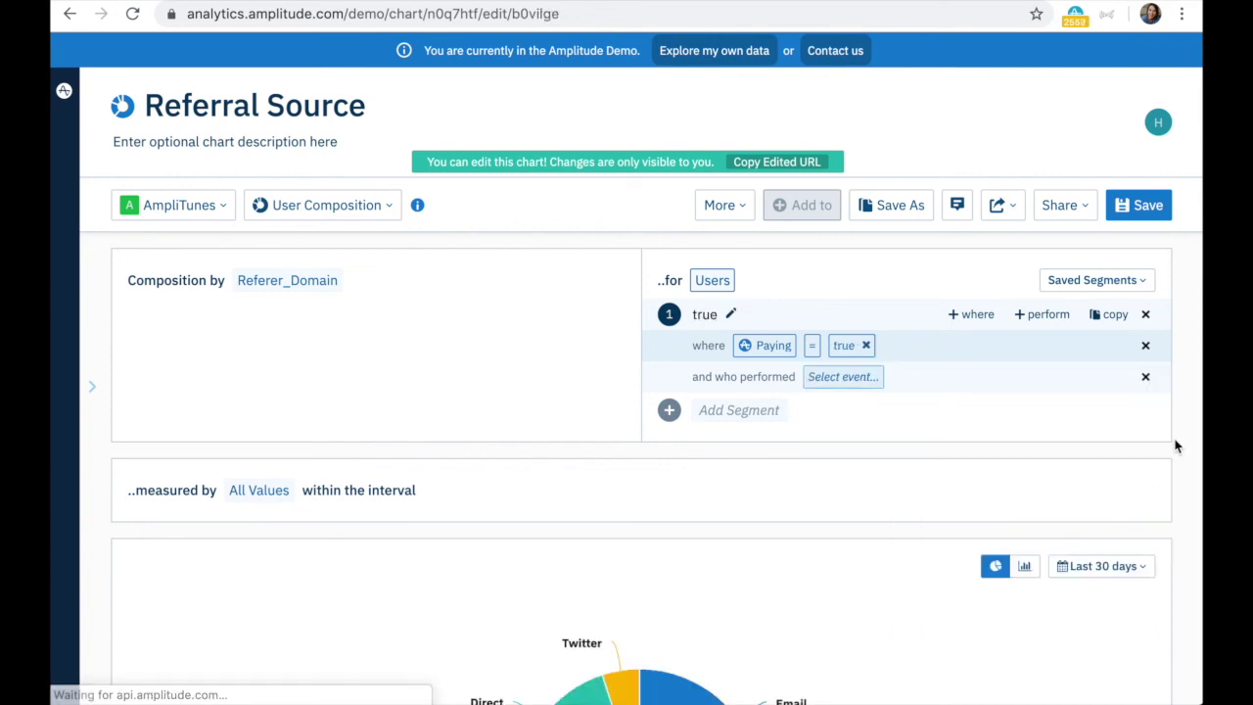
scroll(1177, 446, down, 1)
scroll(1177, 447, down, 3)
scroll(1176, 446, up, 3)
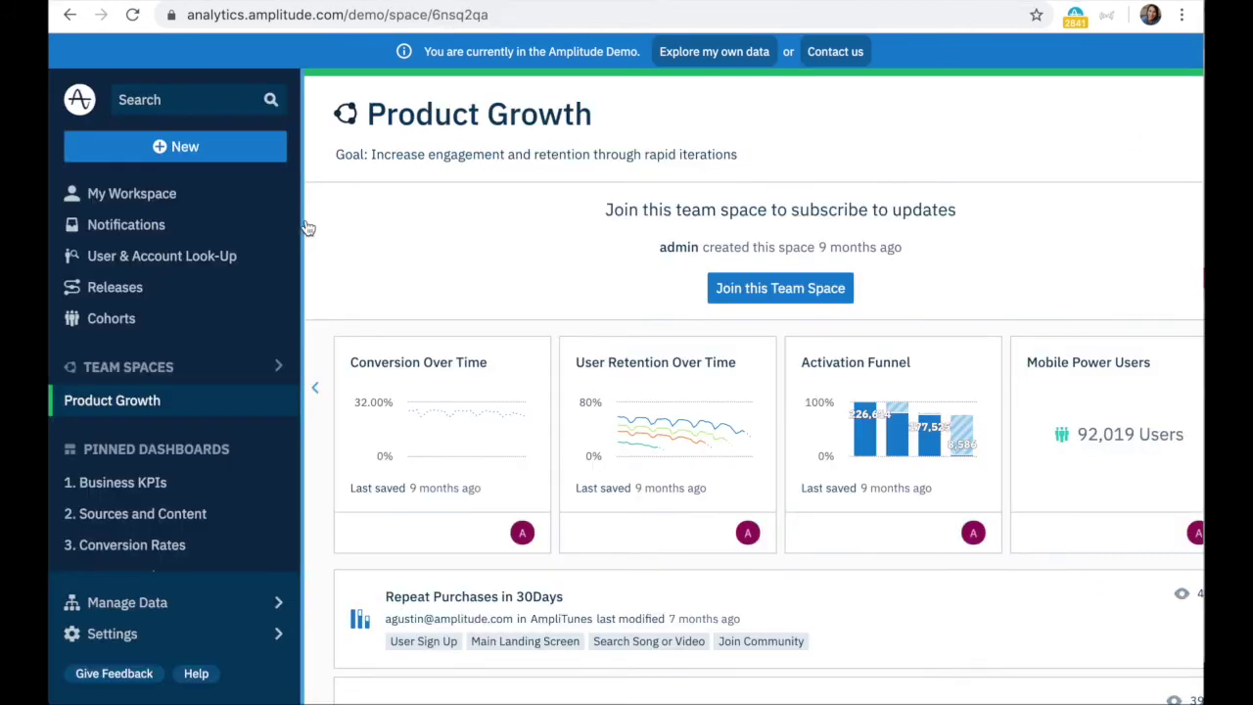
- Collapse the left sidebar and join the Product Growth team space
click(306, 228)
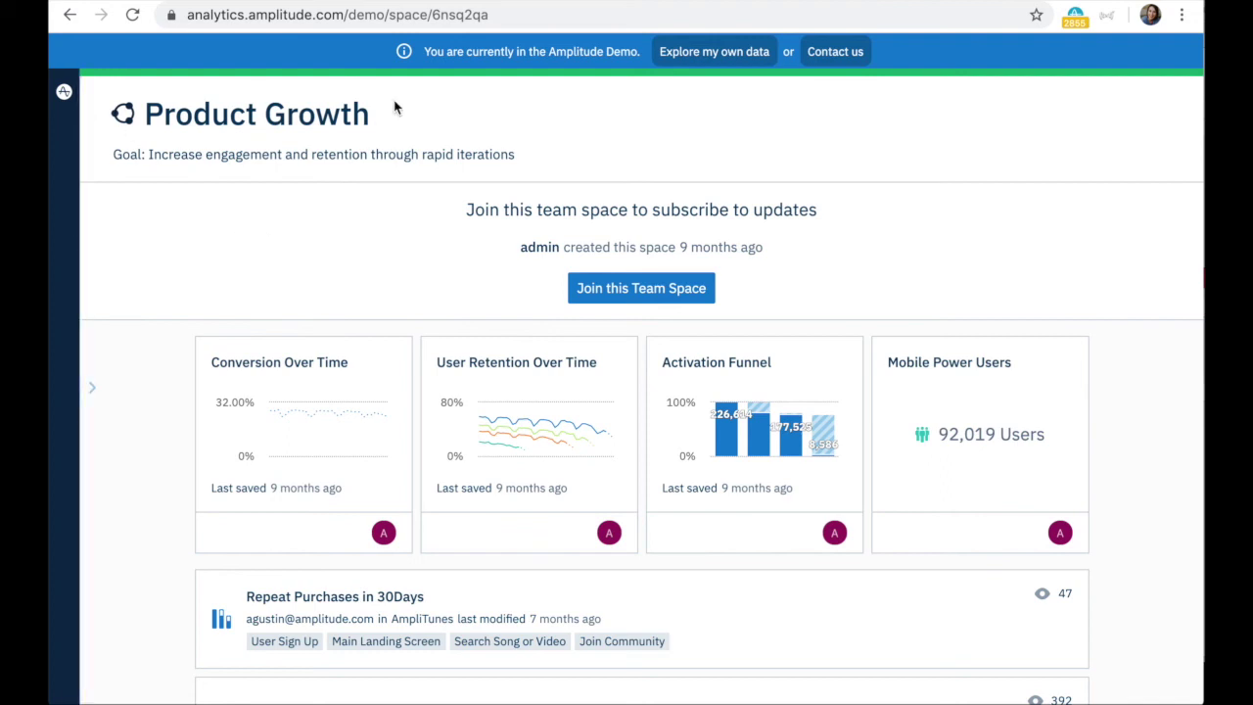
click(708, 290)
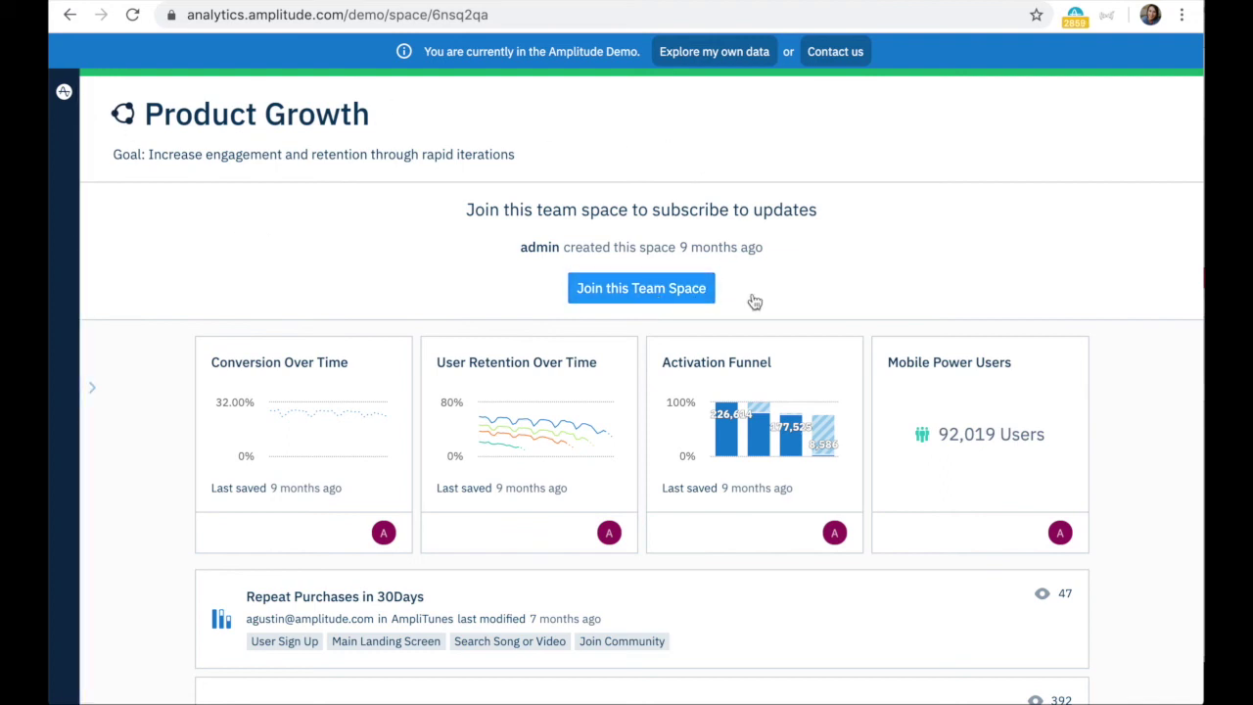